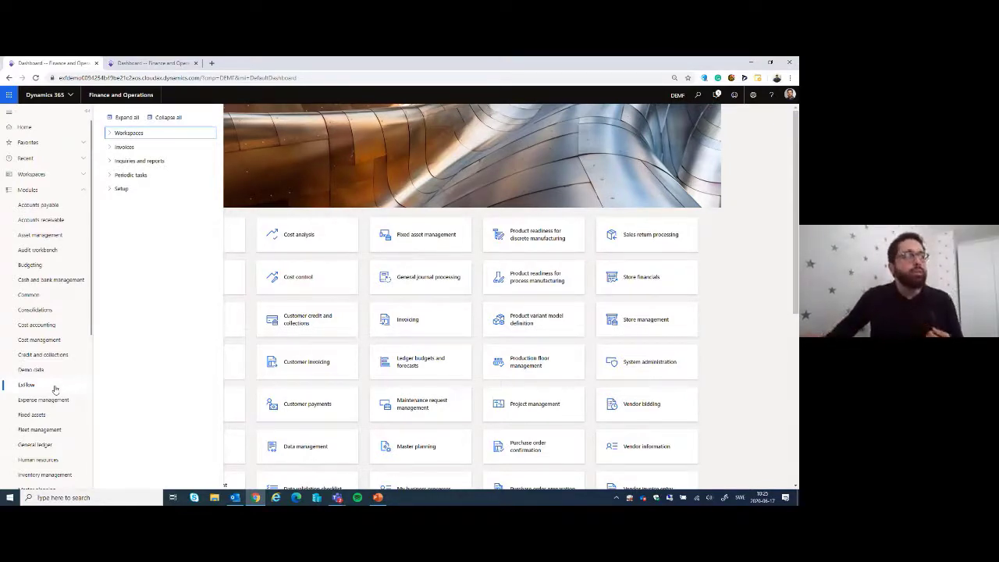
Step: Open the ExFlow import form that lists all imported invoices
click(117, 148)
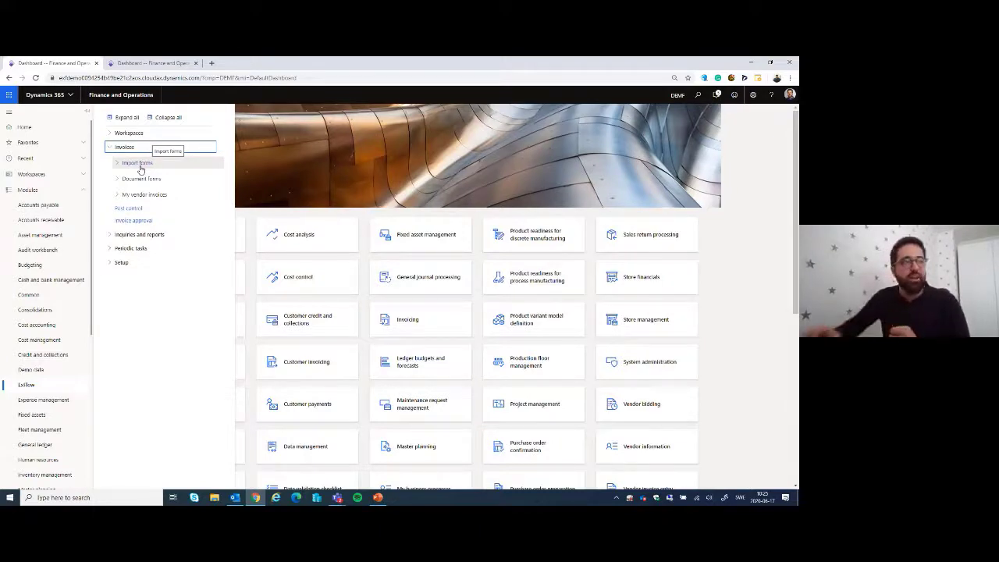
click(123, 186)
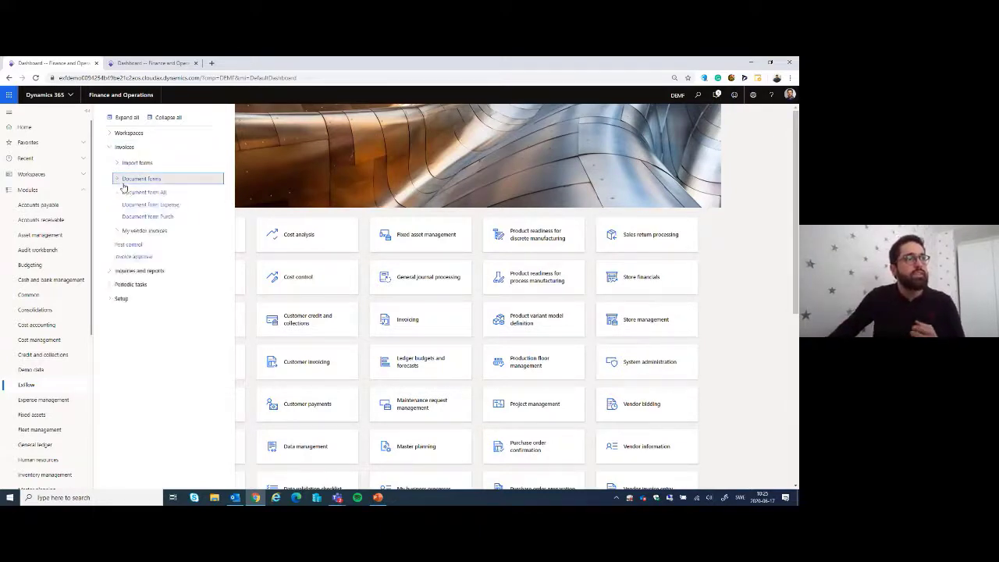
click(124, 164)
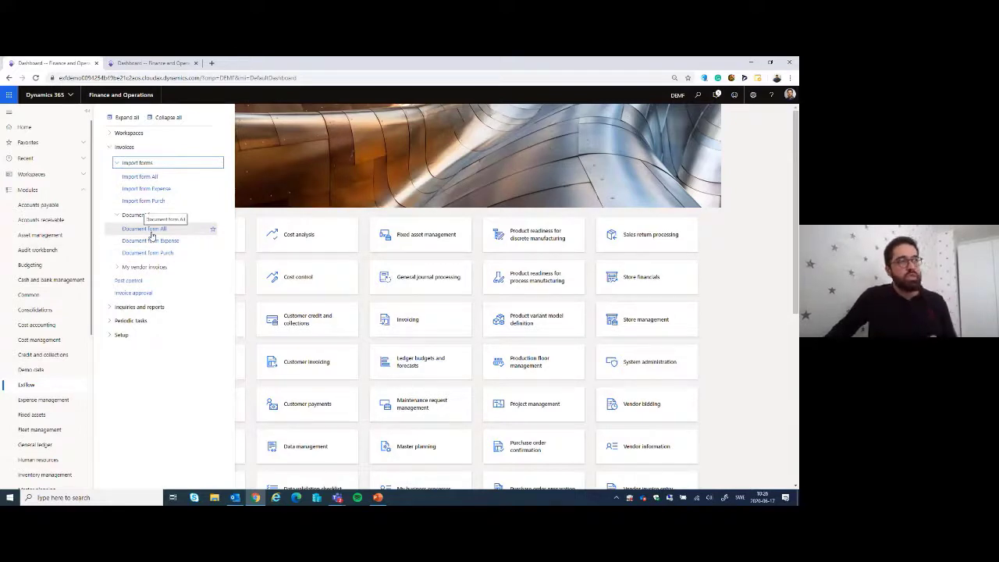
click(140, 177)
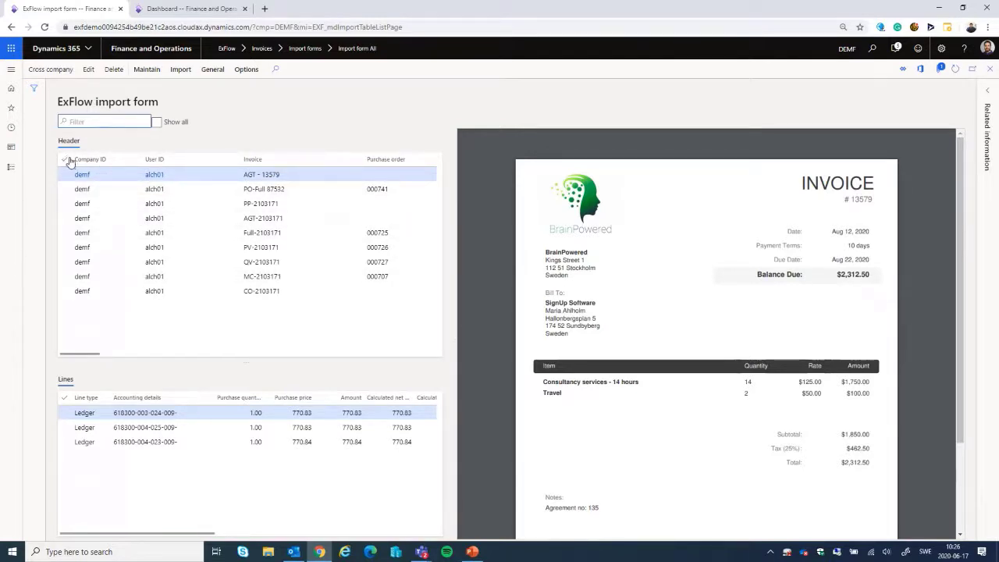
Step: View the imported invoices across all companies, and return the list to the current company only
click(53, 75)
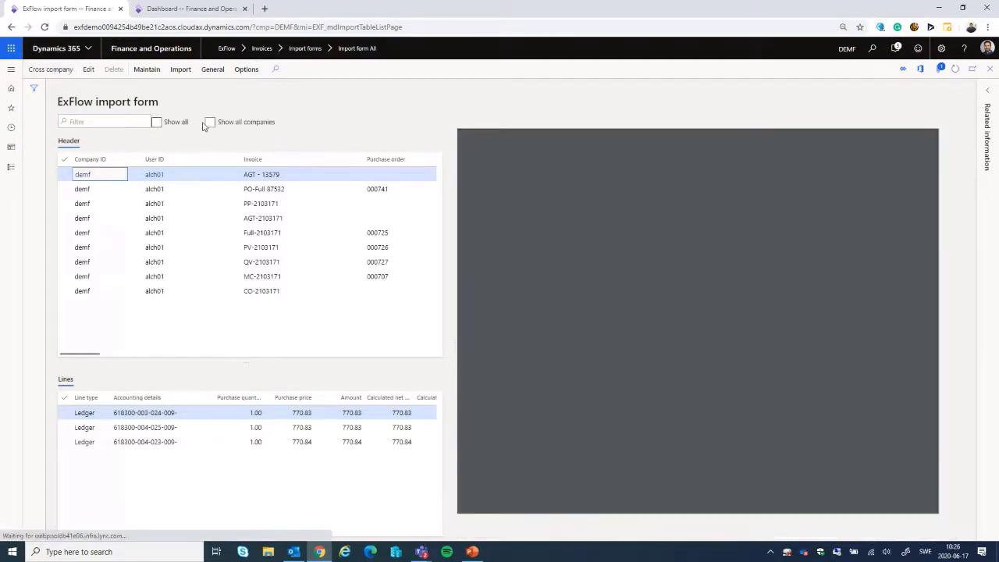
click(209, 123)
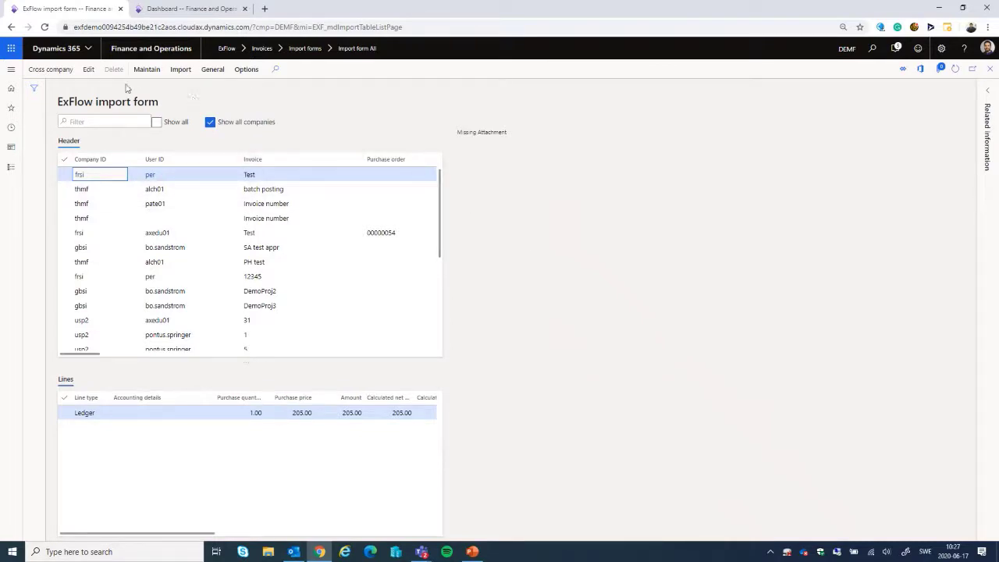
click(210, 122)
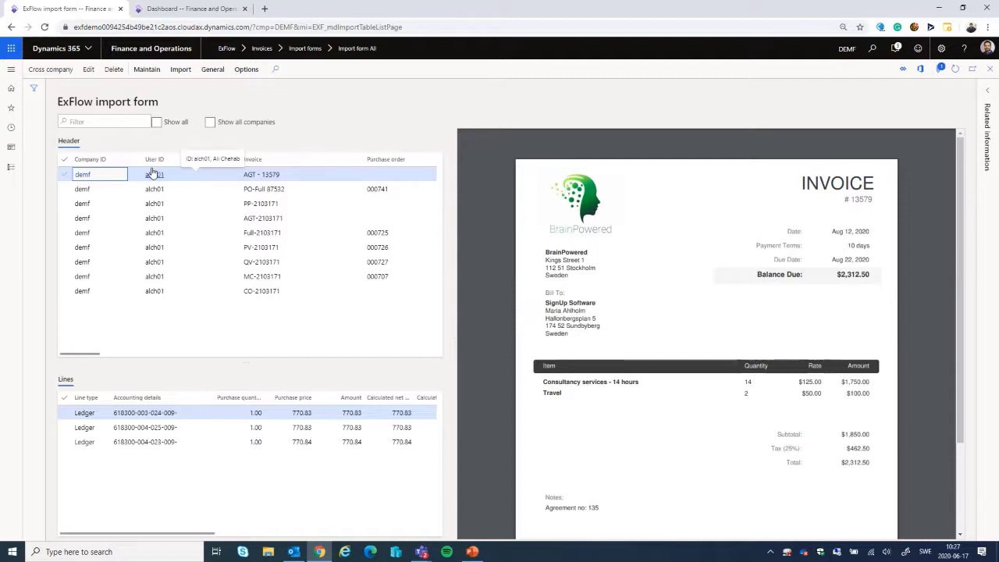
Step: Examine the header list's columns and preview purchase order 000741 of invoice PO-Full 87532, then return to invoice AGT - 13579
drag(89, 353, 104, 357)
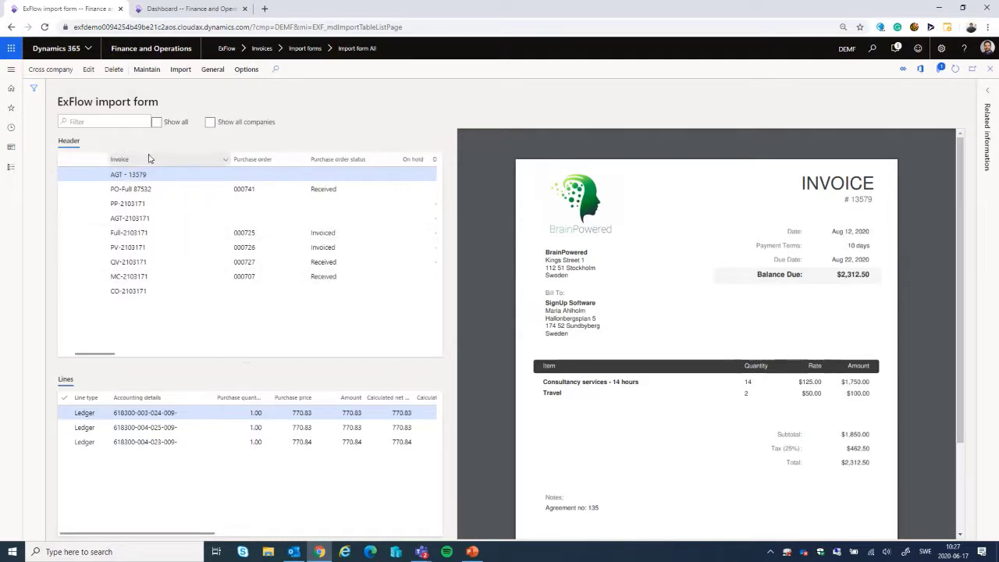
drag(109, 357, 125, 354)
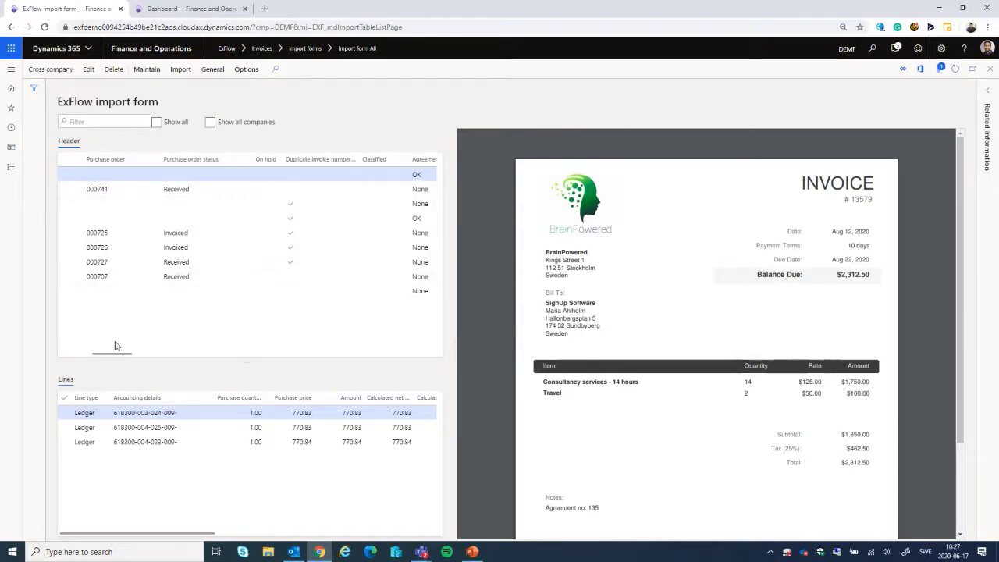
drag(114, 354, 74, 351)
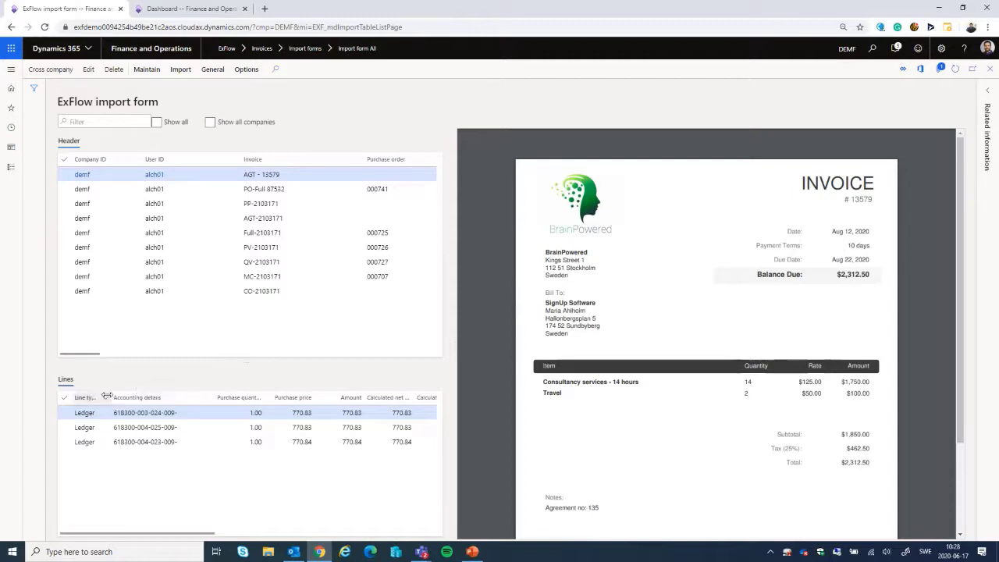
click(248, 187)
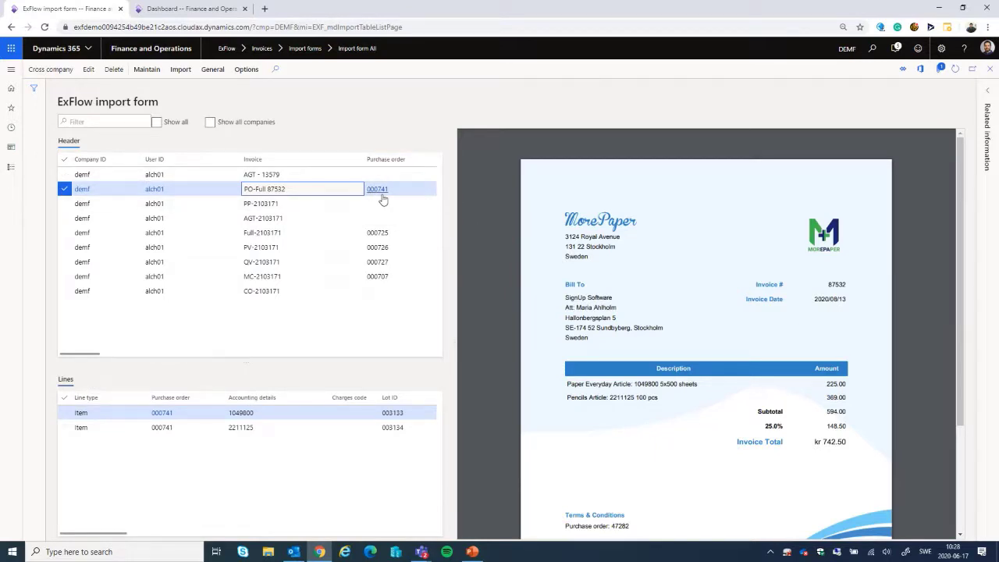
mouse_move(384, 199)
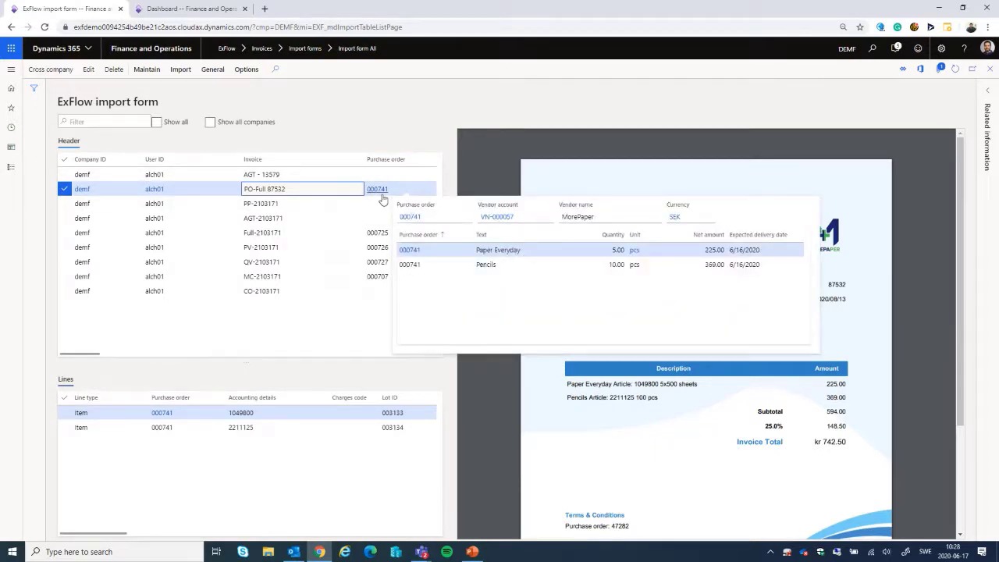
click(329, 174)
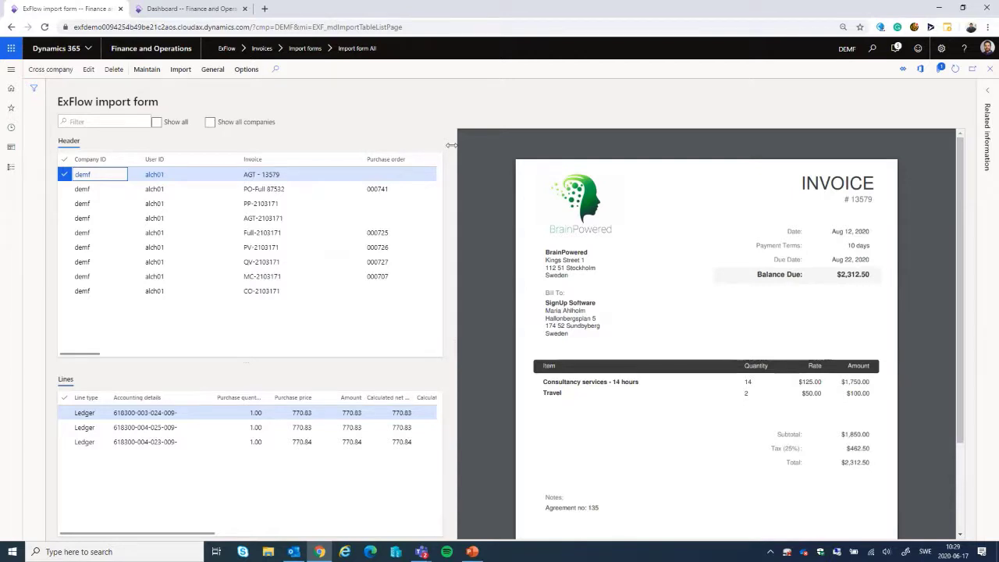
Step: Resize the side-by-side invoice preview against the header and line lists, then hide it
drag(451, 145, 683, 142)
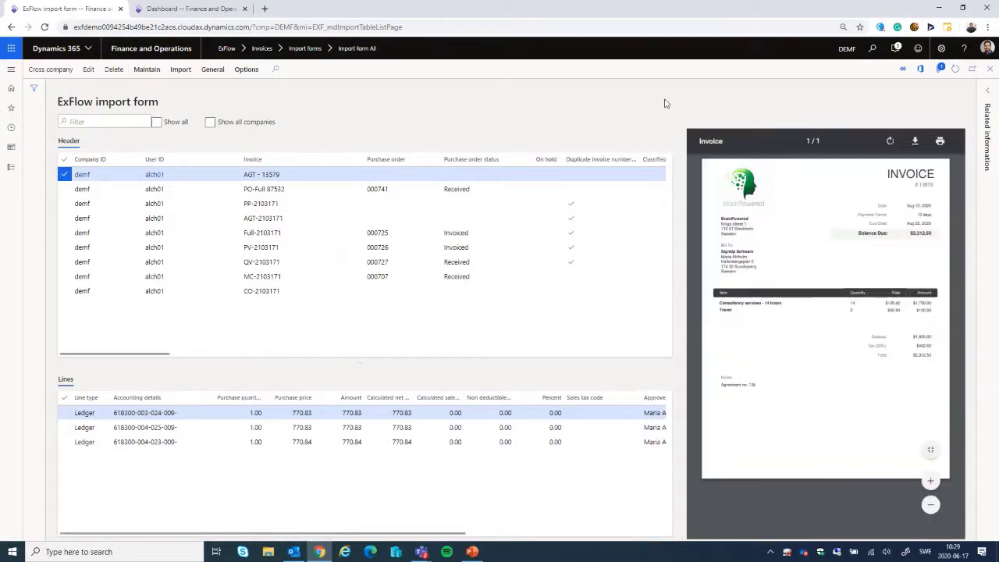
drag(680, 136, 200, 144)
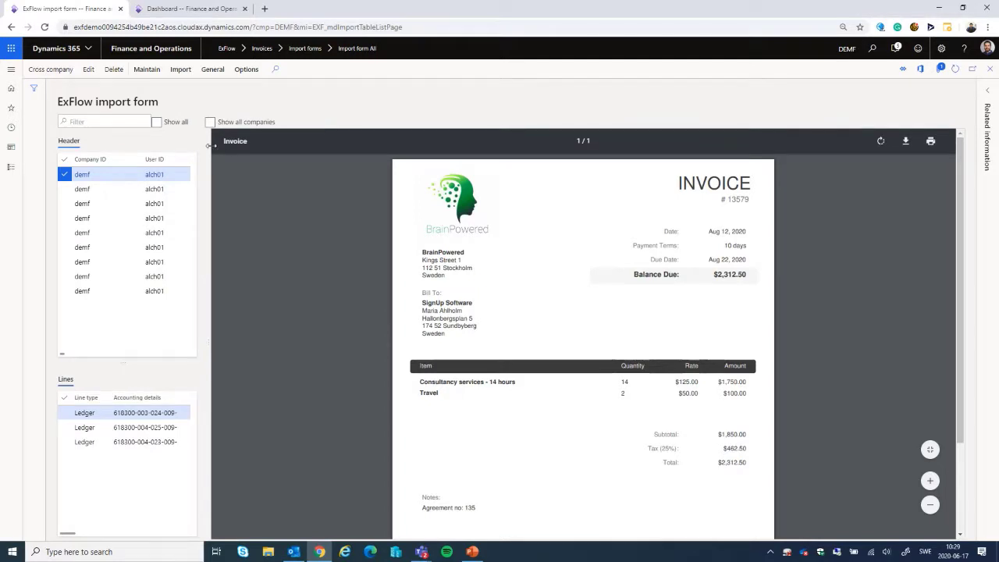
drag(213, 146, 234, 145)
drag(318, 149, 542, 148)
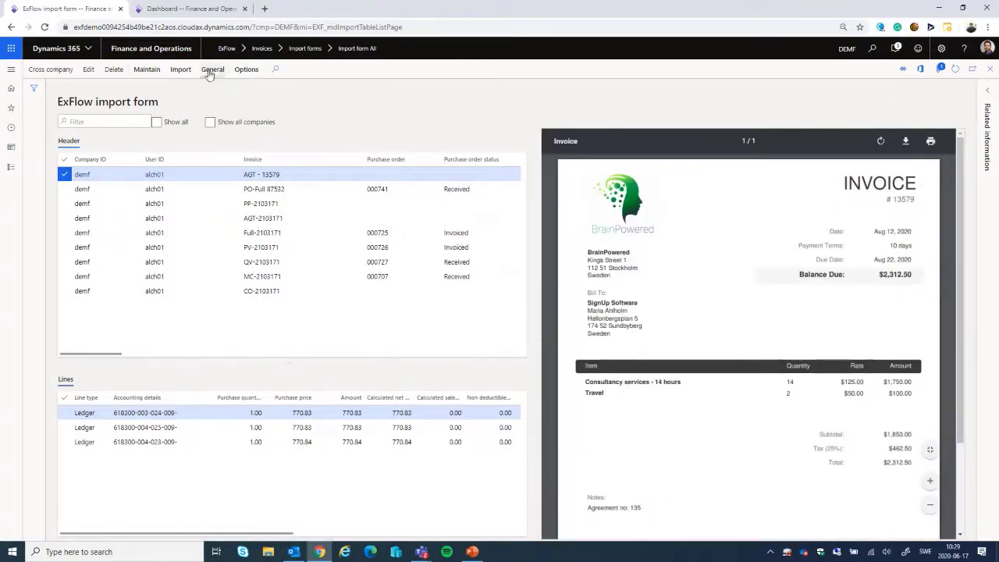
click(211, 70)
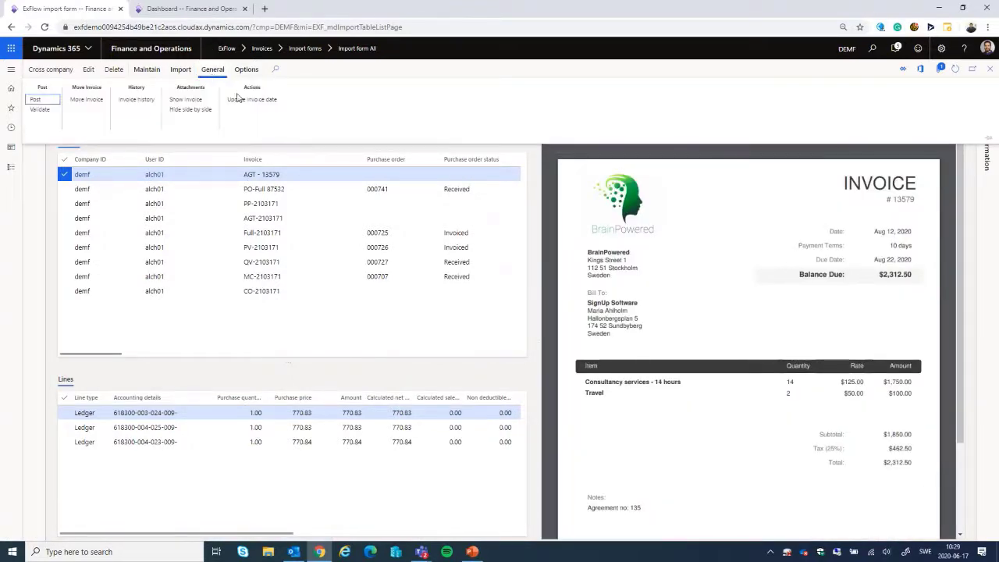
click(182, 111)
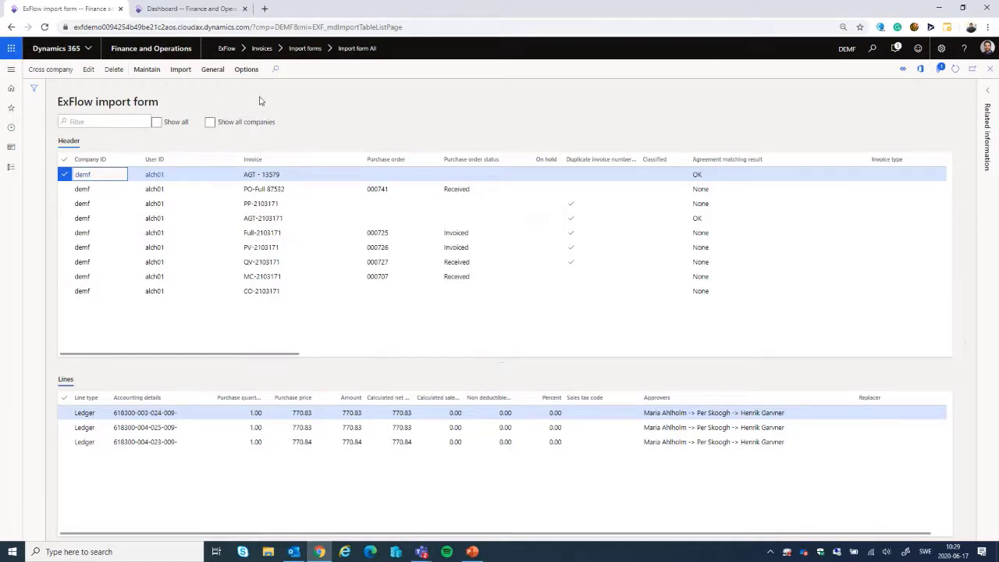
Step: Show the document of invoice AGT - 13579 in a separate window placed side by side with the import form
click(212, 70)
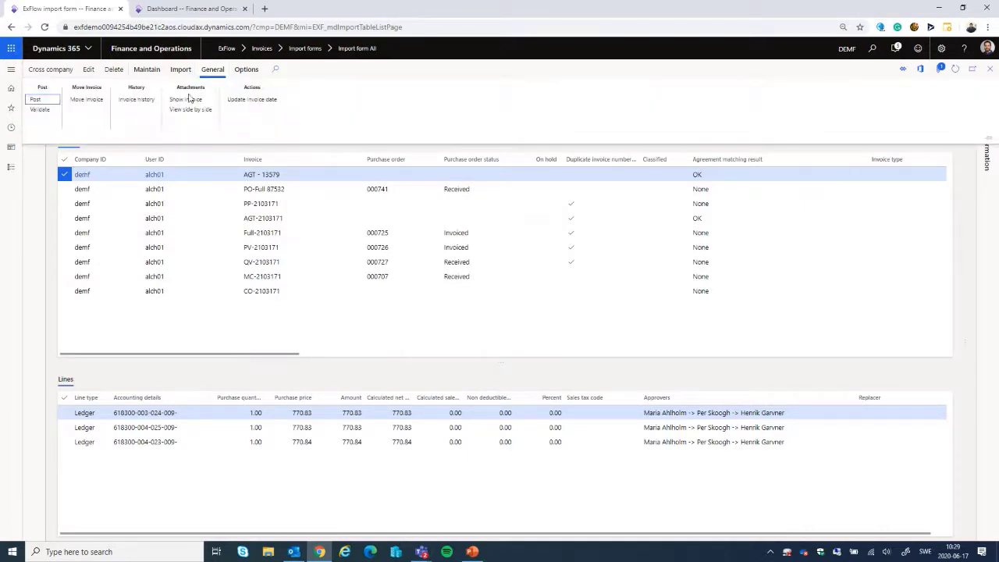
click(185, 100)
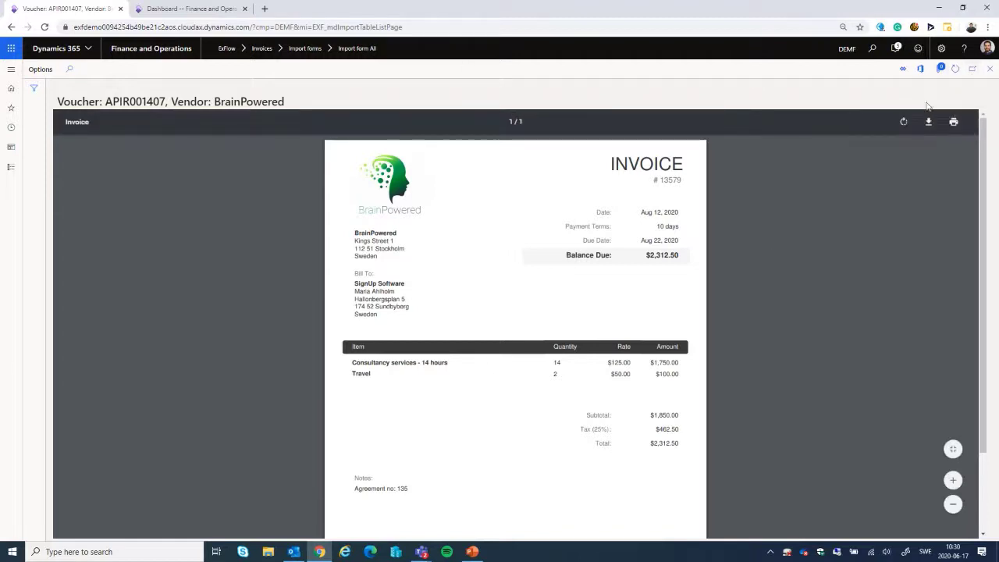
click(972, 70)
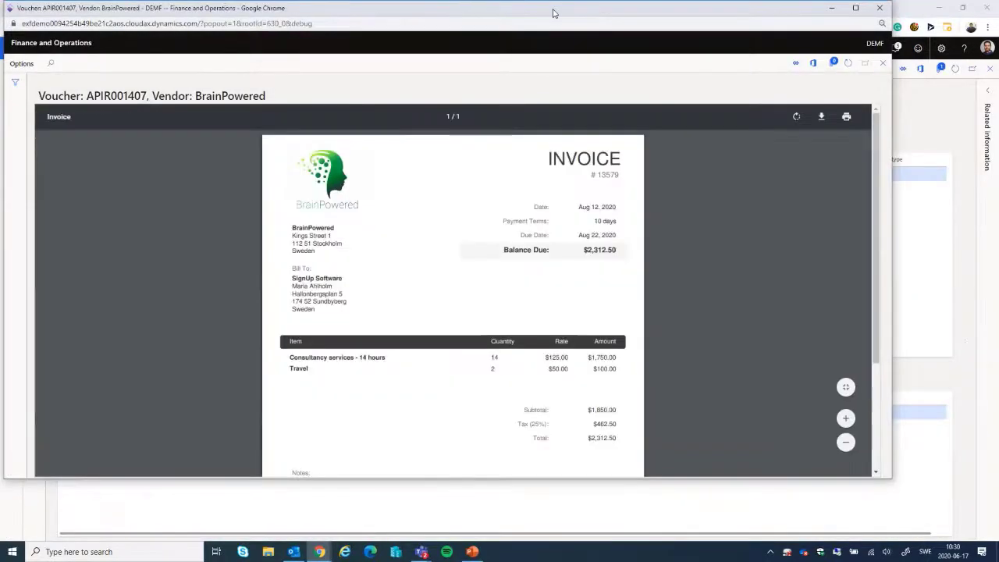
drag(555, 13, 998, 11)
click(346, 82)
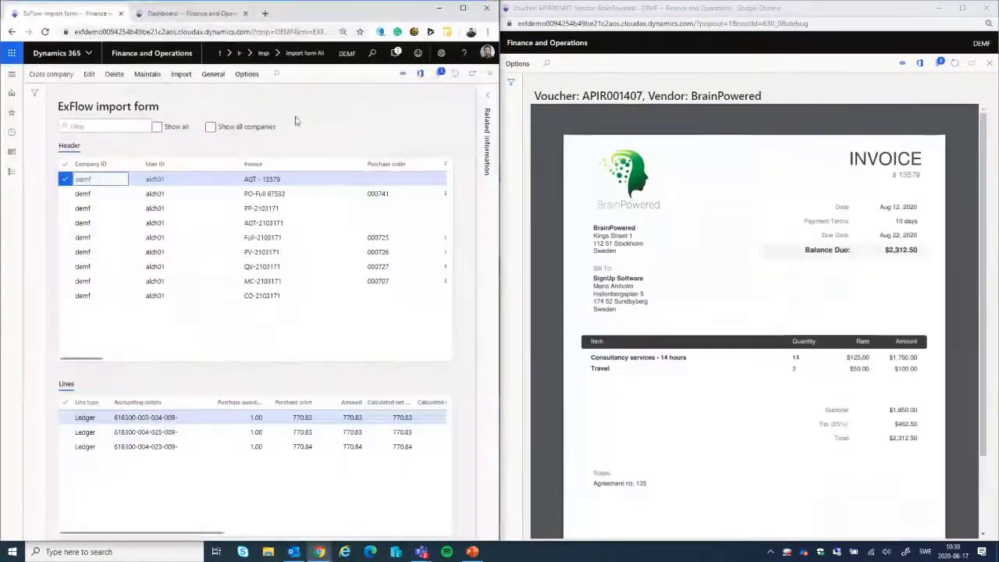
Step: View the documents of invoices PO-Full 87532, QV-2103171 and MC-2103171 in the separate window, and return to invoice AGT - 13579
click(280, 195)
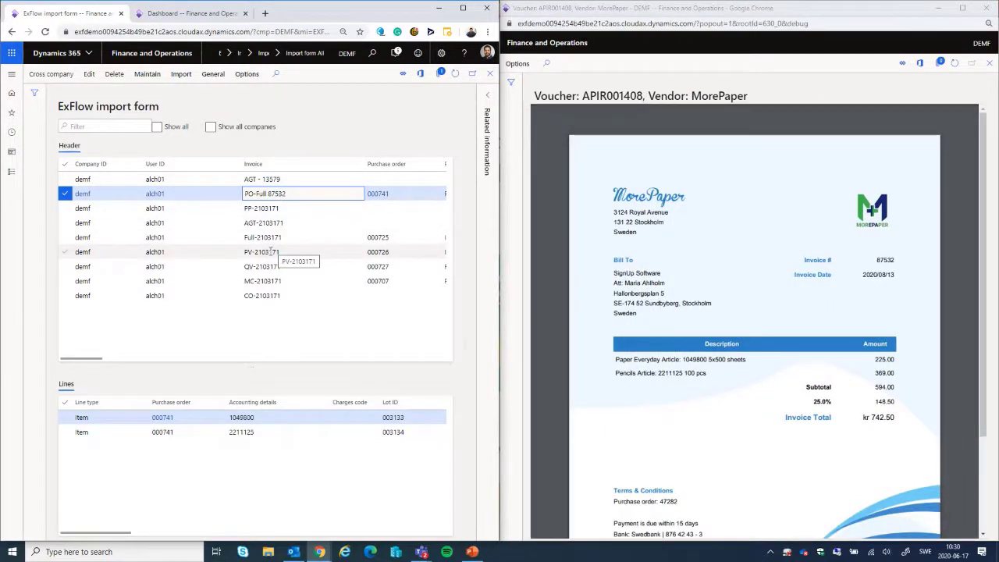
click(271, 251)
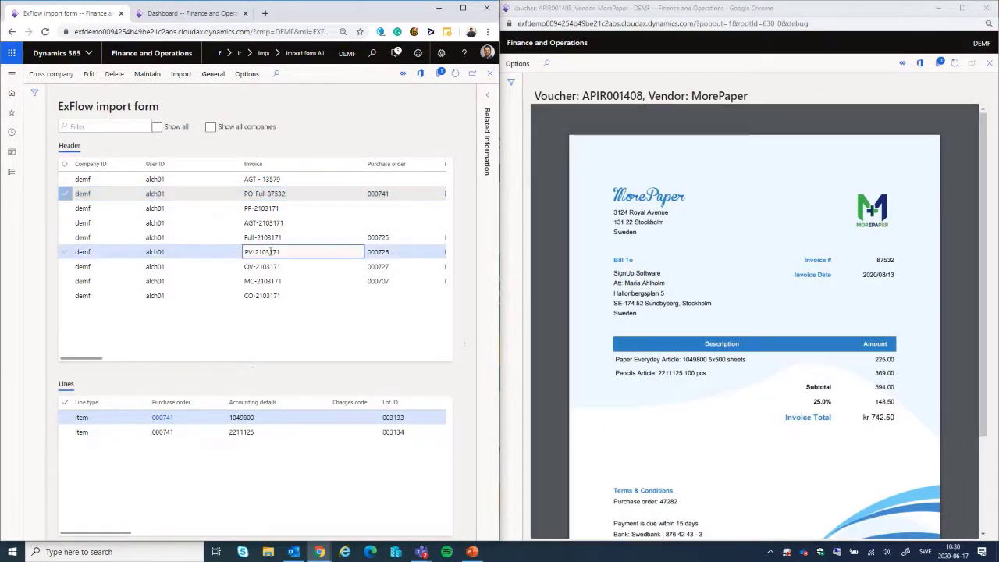
click(261, 267)
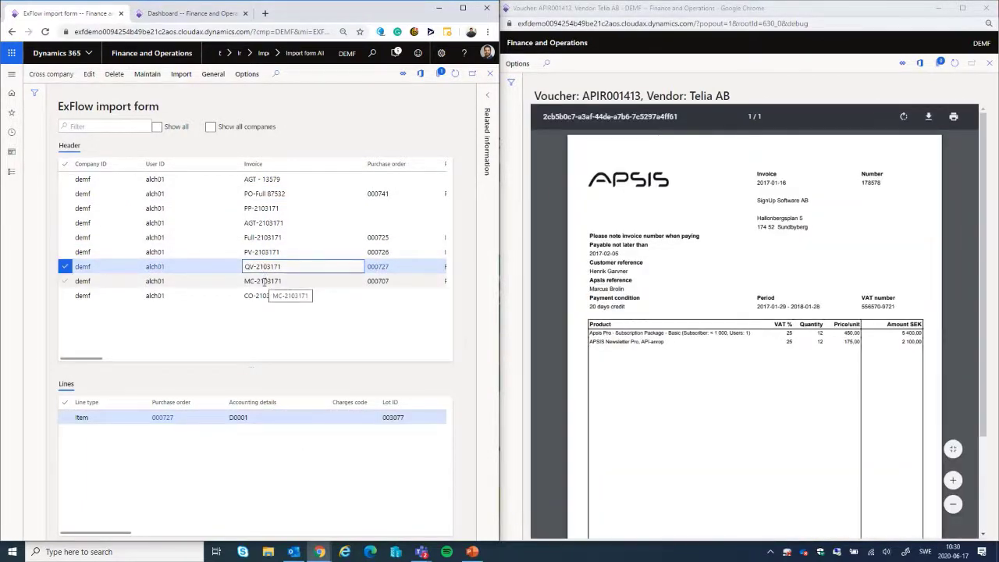
click(264, 281)
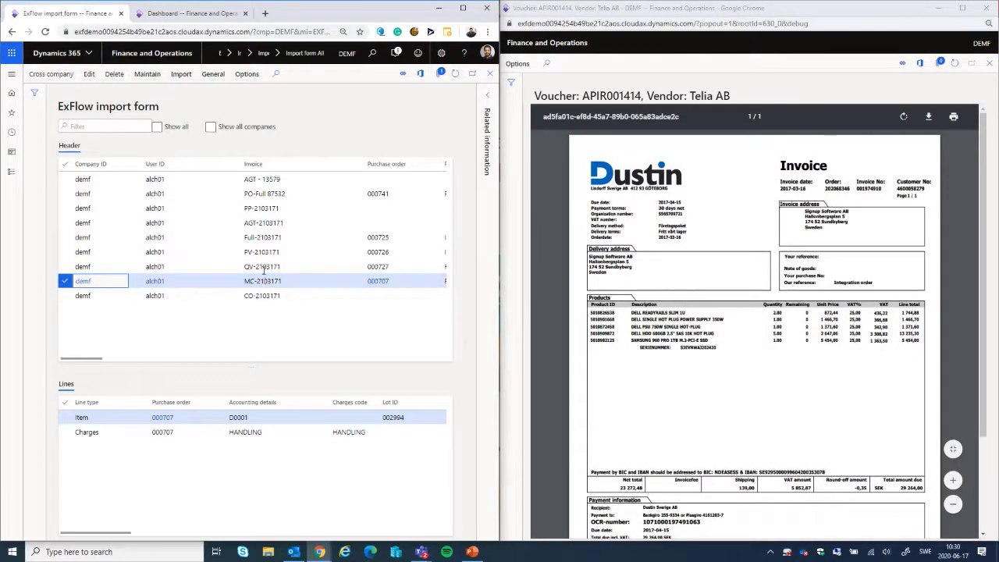
click(261, 181)
Step: Maximize the import form window and open invoice AGT - 13579 for editing
click(465, 9)
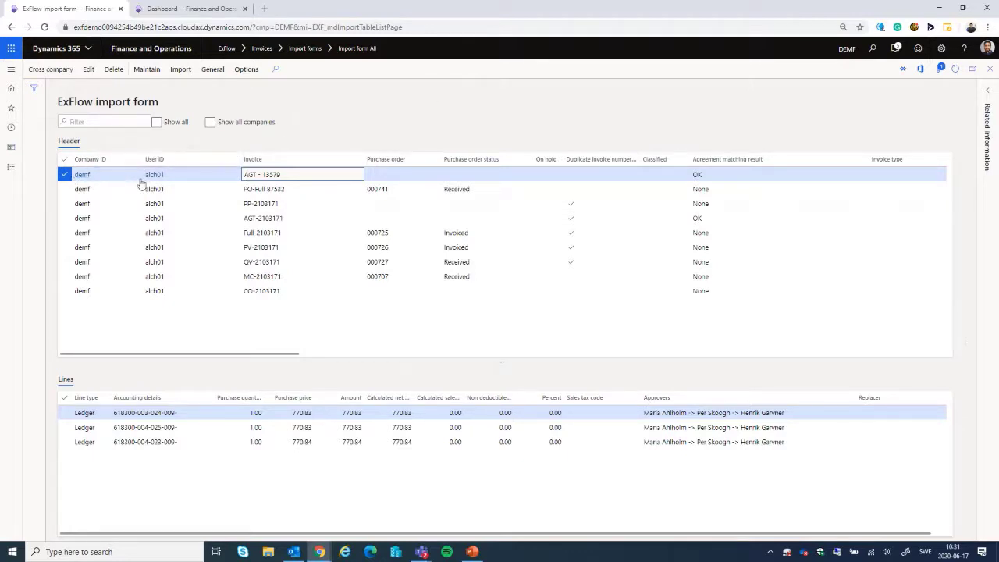
drag(209, 356, 112, 368)
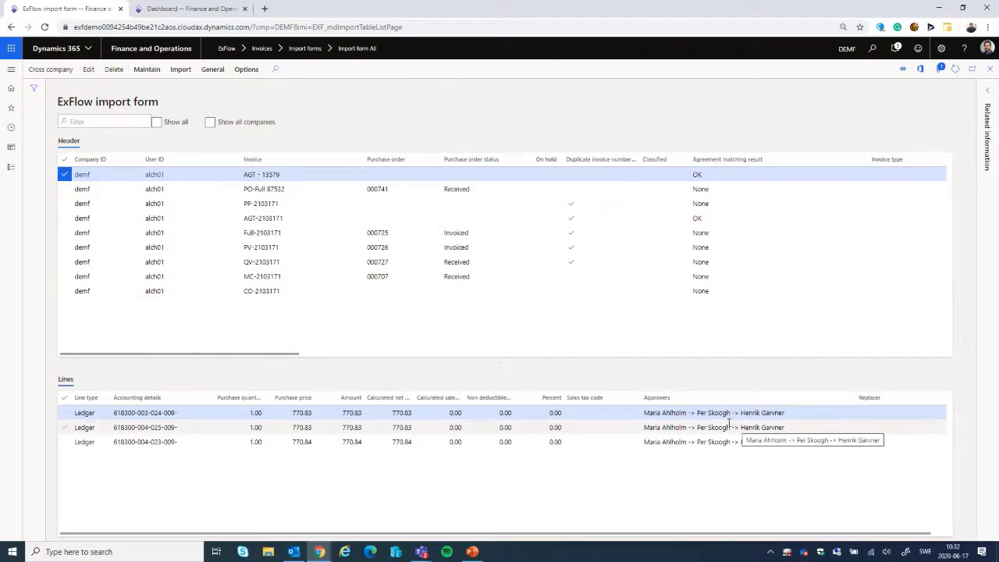
click(90, 75)
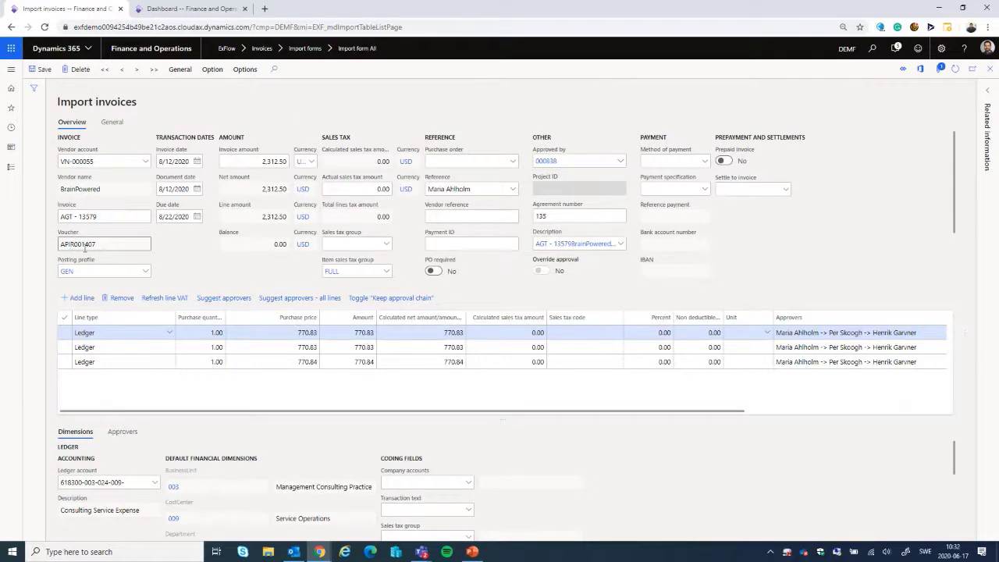
Step: Examine the header fields of the invoice, including vendor, dates, terms of payment, amounts and sales tax
scroll(84, 247, down, 1)
scroll(109, 163, up, 1)
scroll(88, 209, down, 1)
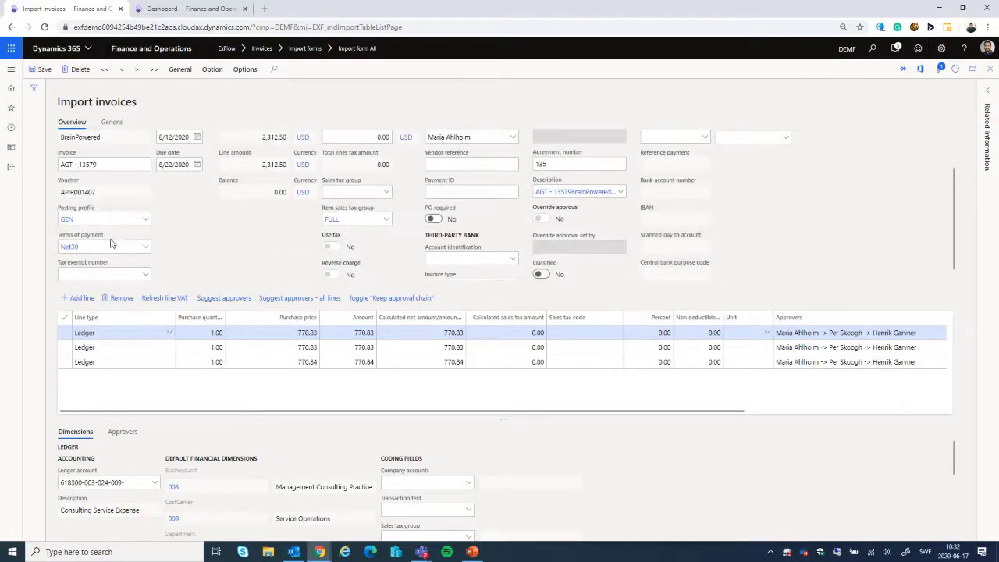
scroll(177, 273, up, 1)
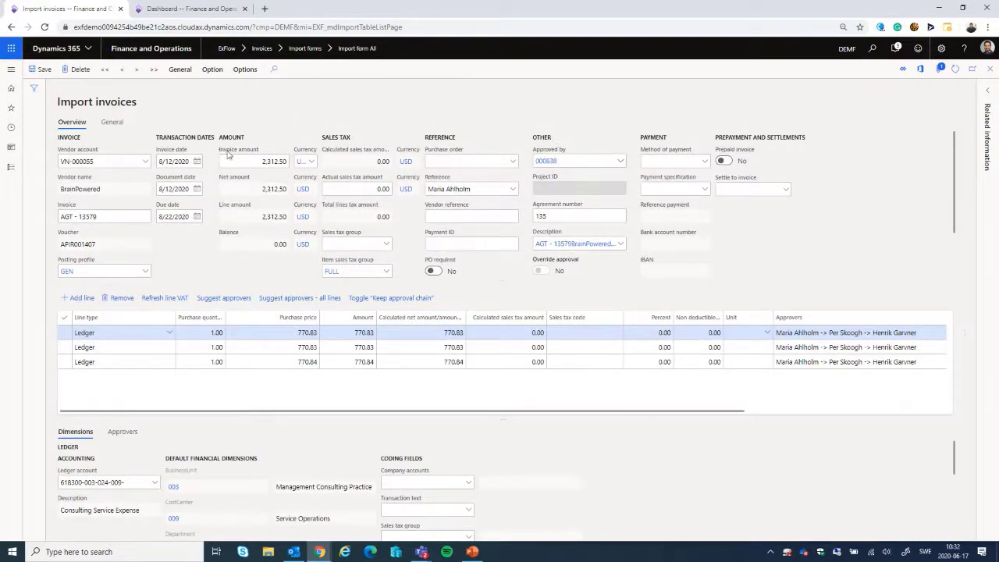
mouse_move(229, 155)
Step: Display the list of approvers for the third ledger line of the invoice
click(156, 348)
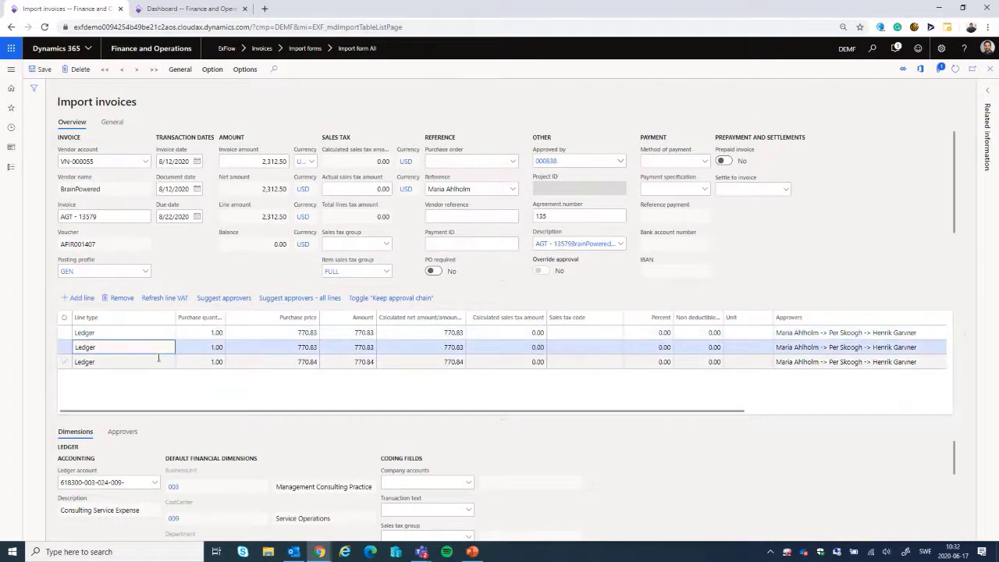
click(152, 362)
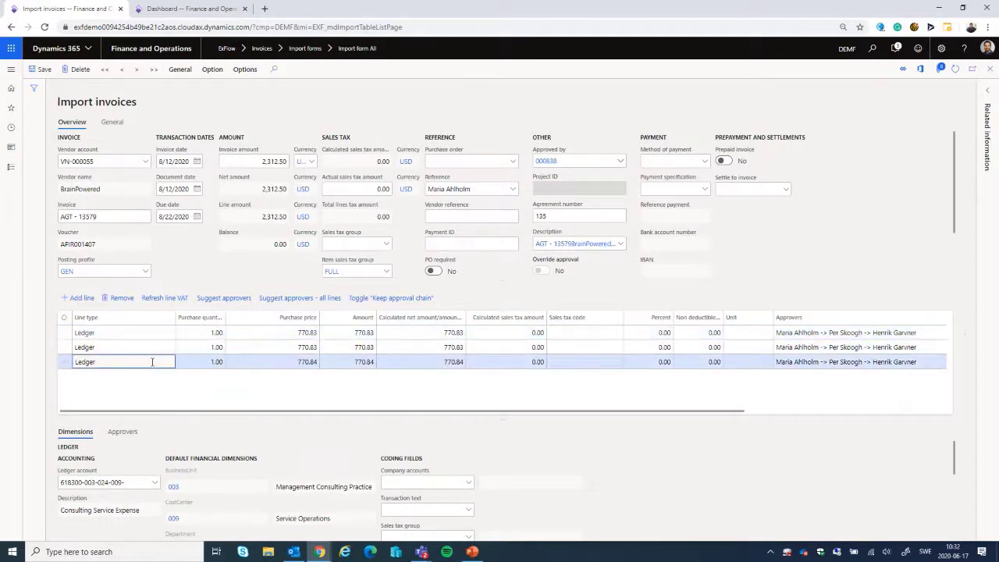
click(128, 439)
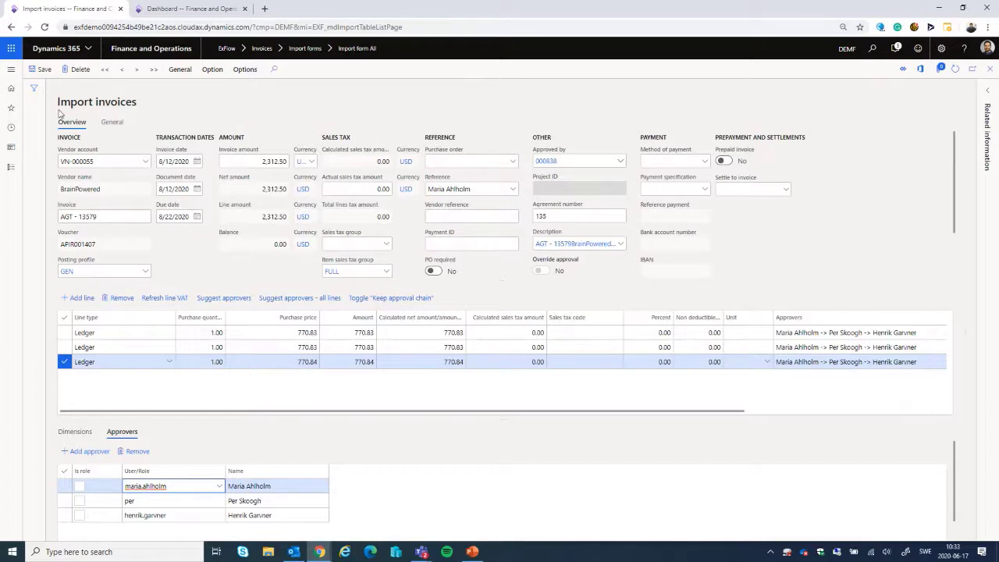
Step: Save the invoice and copy its invoice number to the clipboard
click(39, 69)
drag(96, 217, 32, 212)
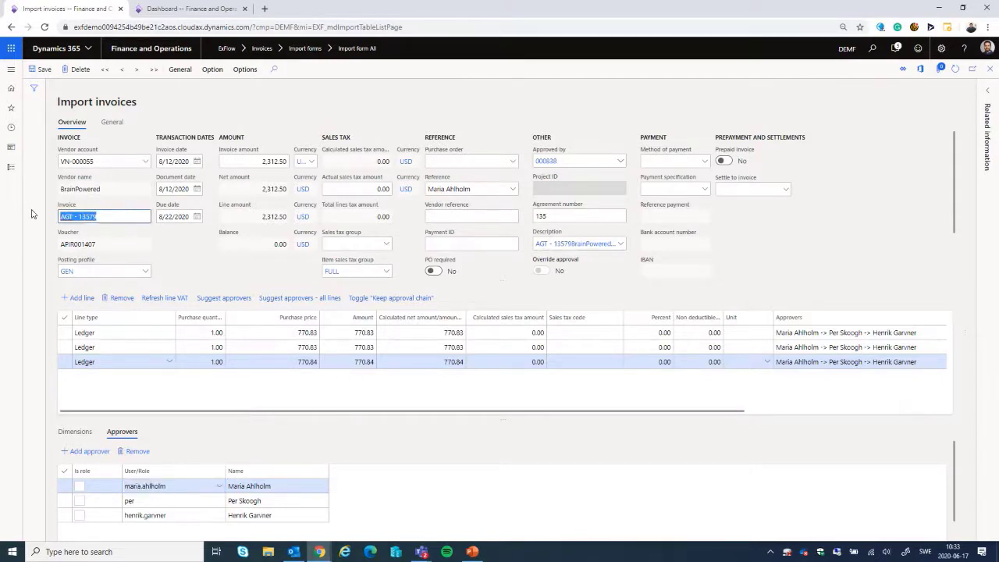
right_click(79, 218)
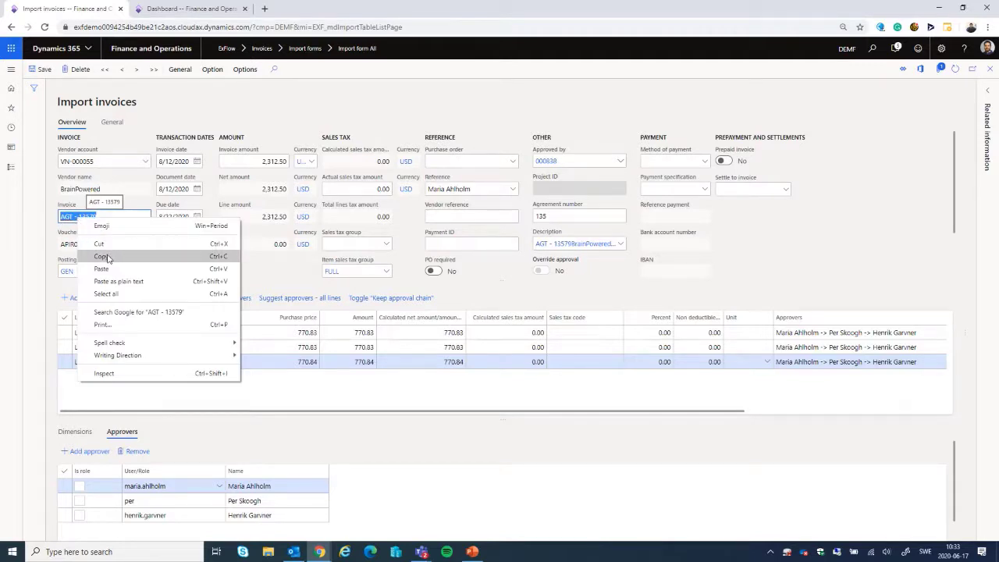
click(109, 258)
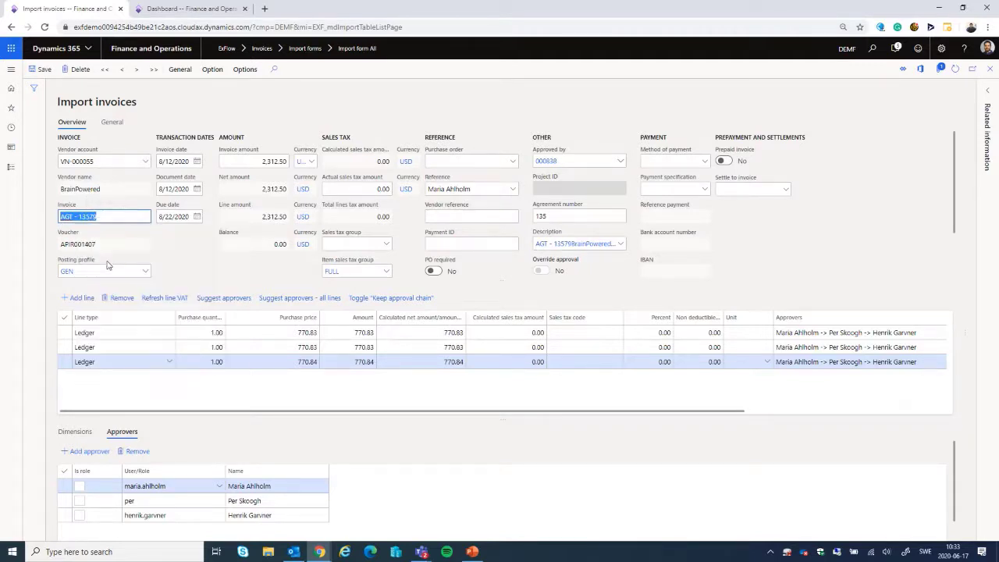
Step: Validate and post invoice AGT - 13579, review the posting message details and dismiss them
click(181, 70)
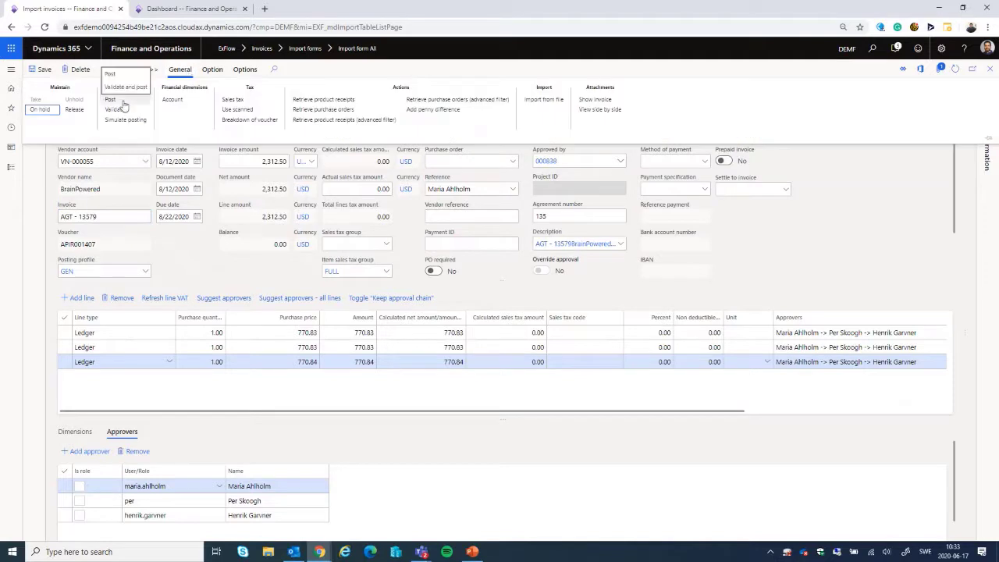
click(121, 108)
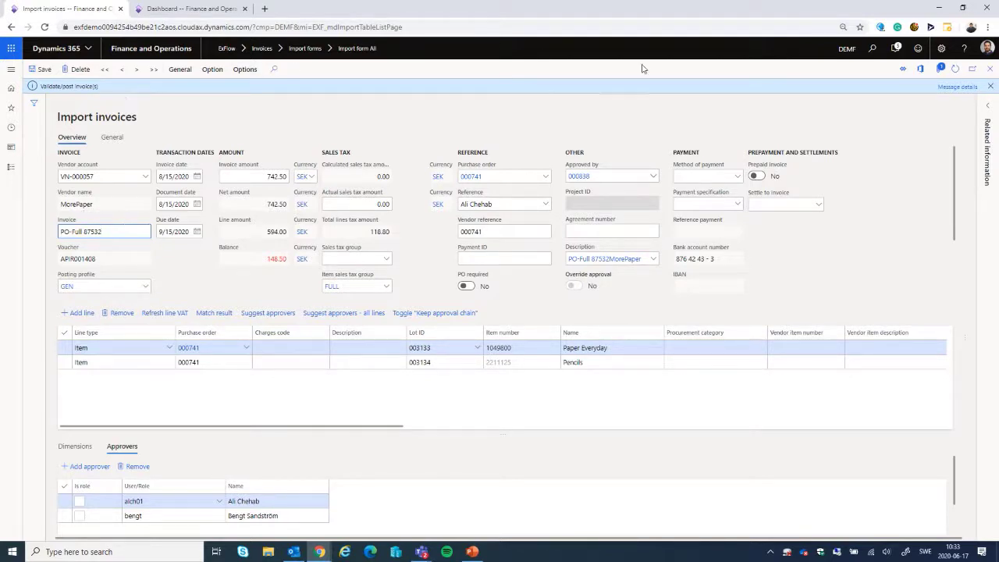
click(956, 87)
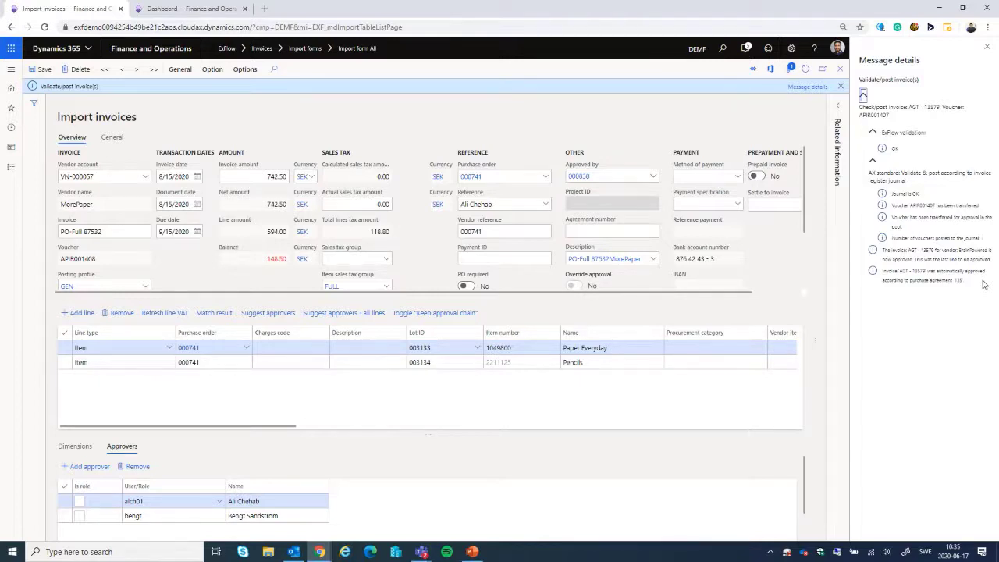
click(987, 47)
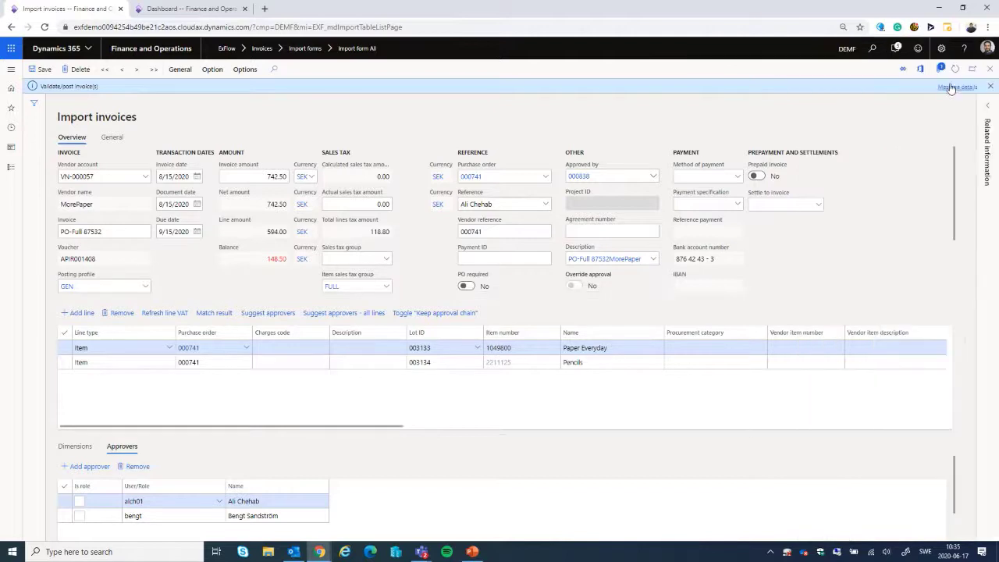
click(990, 86)
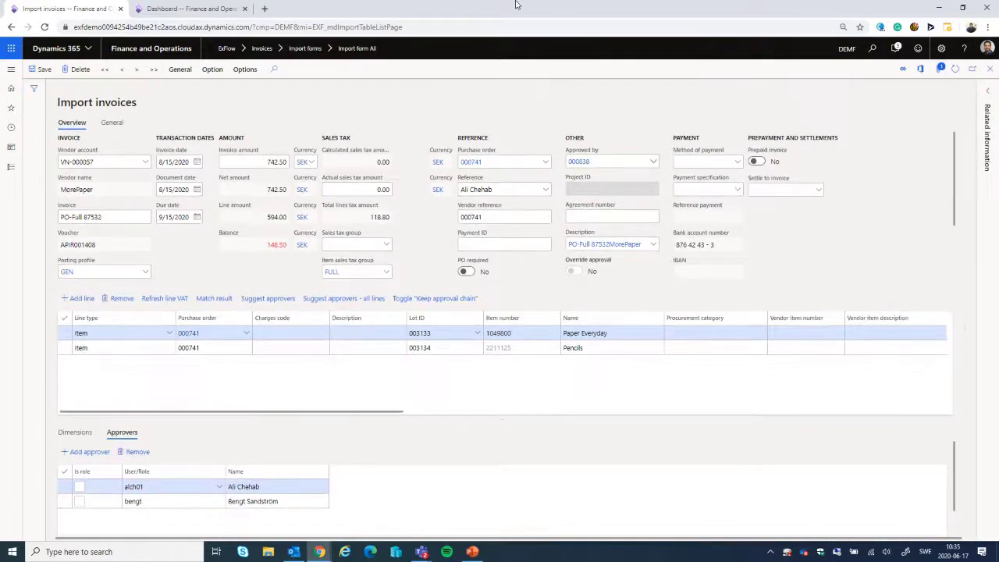
Step: Switch to the second browser tab and open ExFlow's Document form All
click(222, 7)
click(11, 68)
click(34, 166)
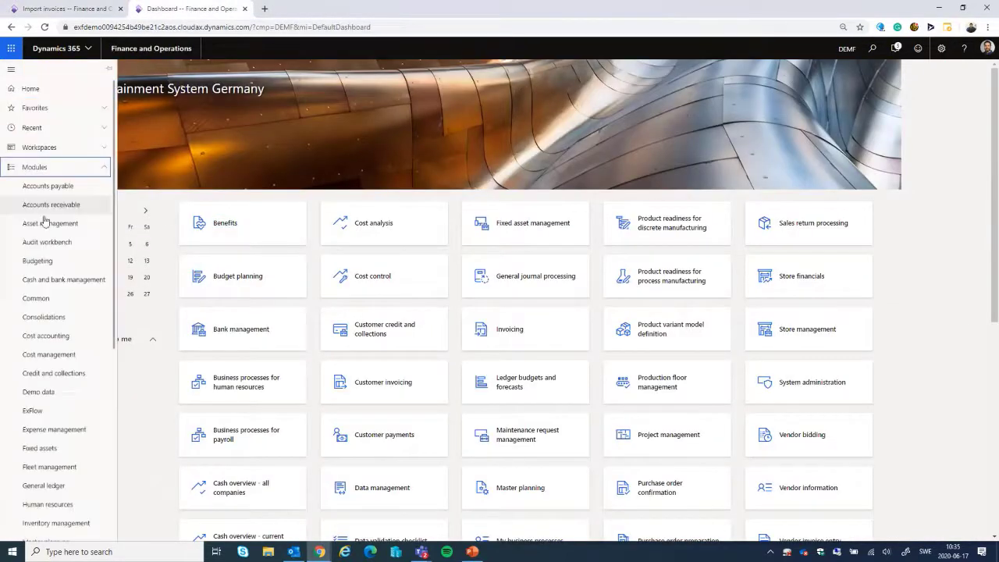
click(39, 410)
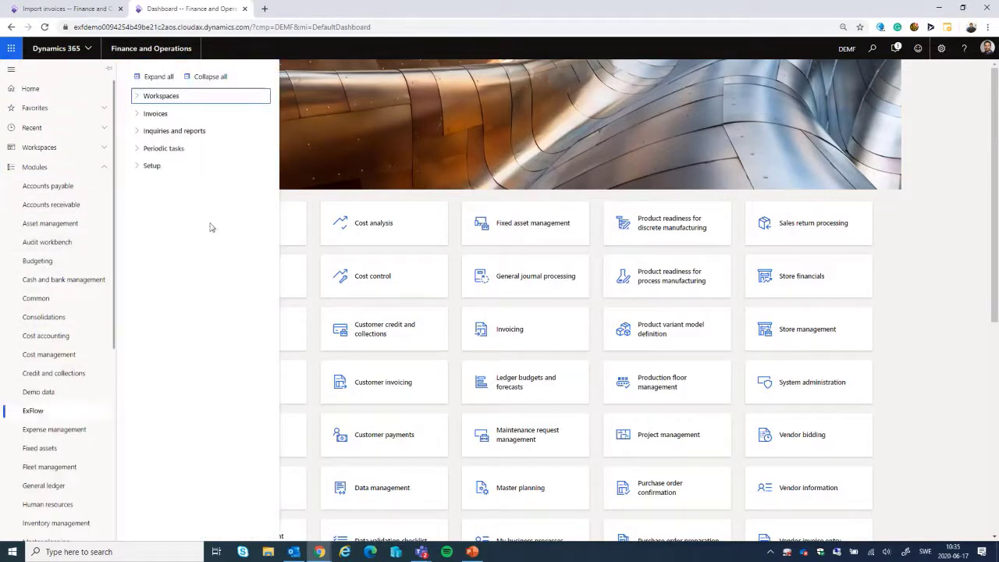
click(154, 113)
click(158, 153)
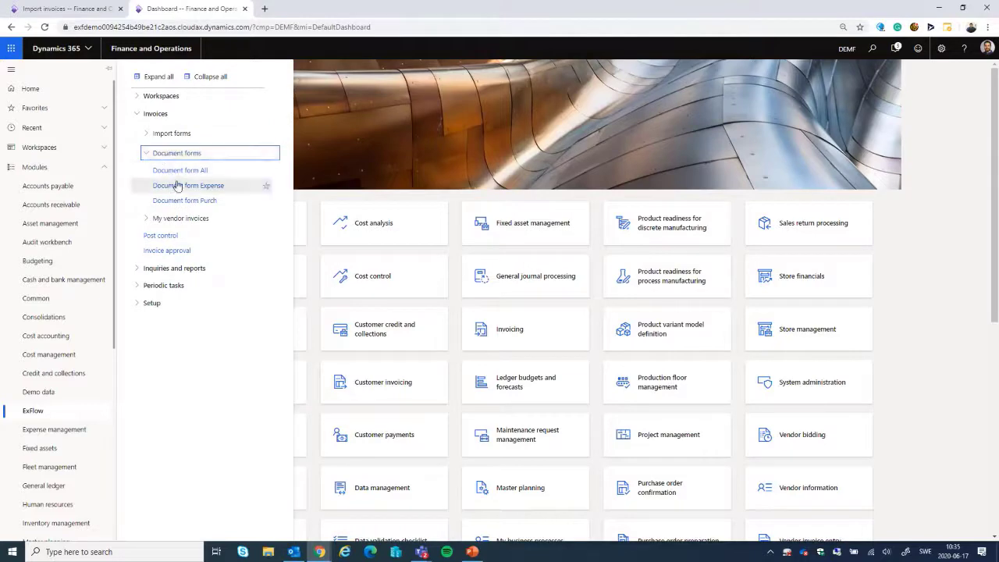
click(178, 185)
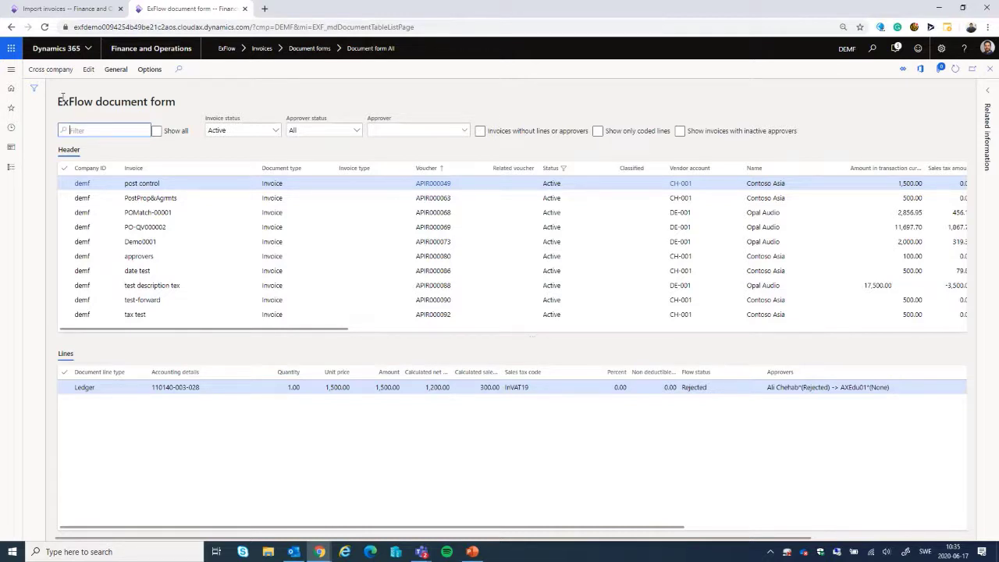
Step: Filter the document form to invoice status Approved and invoice AGT - 13579
click(276, 133)
click(275, 132)
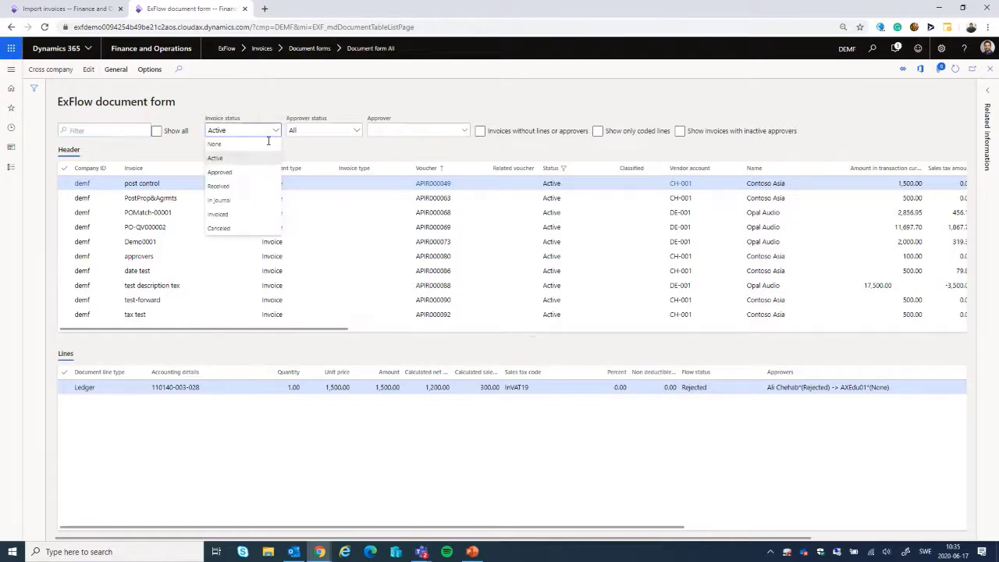
click(253, 179)
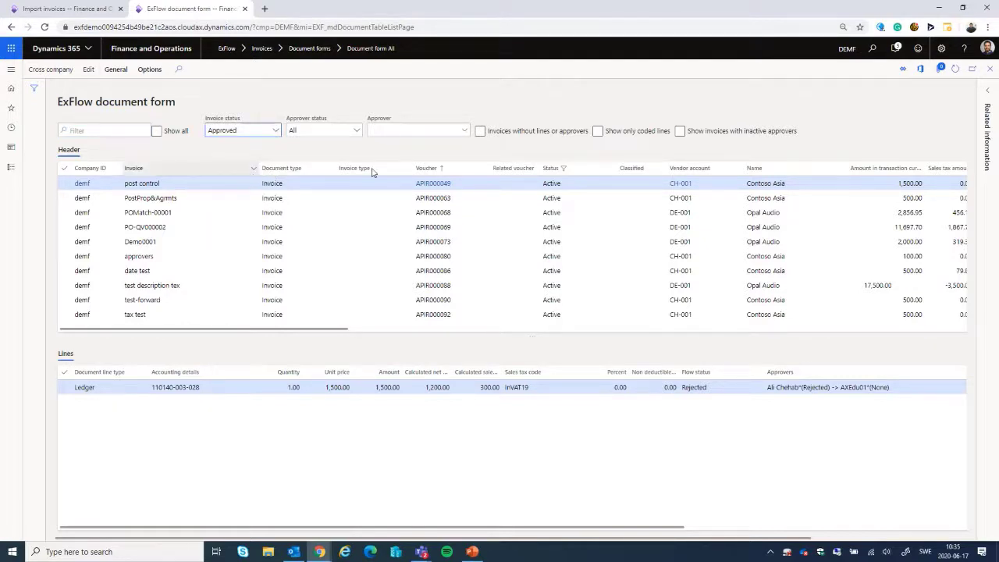
click(227, 171)
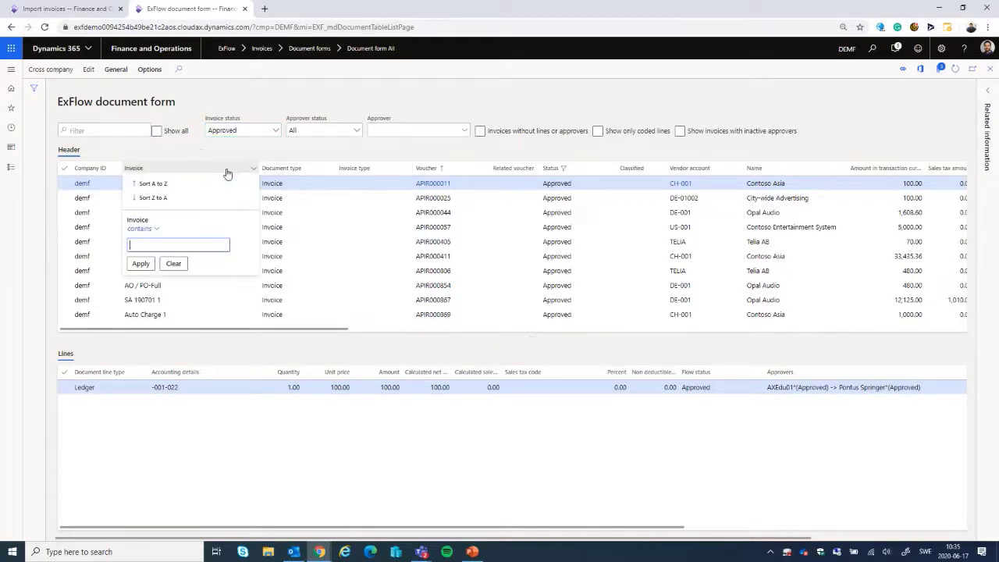
text(AGT - 13579)
key(Return)
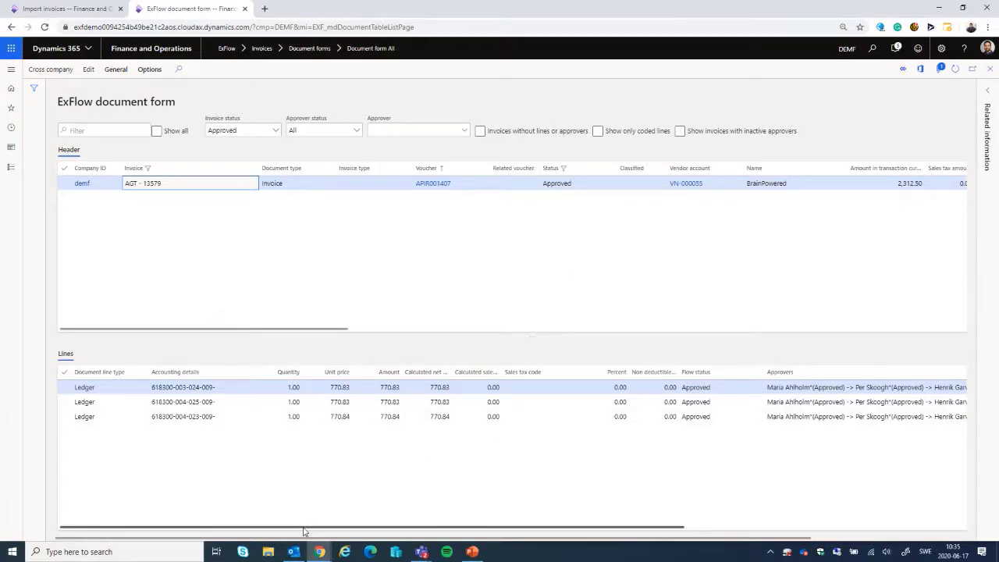
Step: Examine the approvers and the approval comment on the invoice's first ledger line
drag(305, 532, 679, 533)
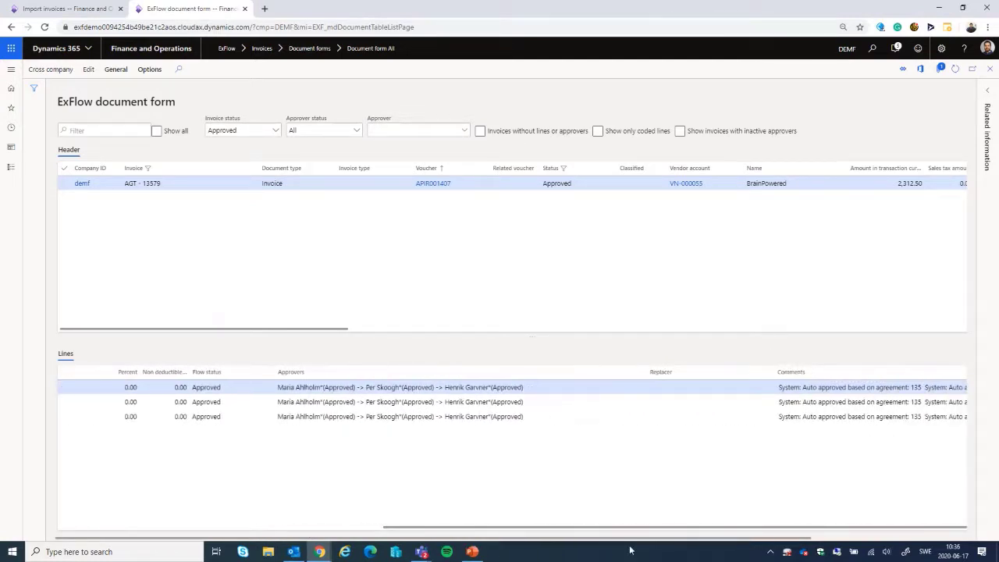
click(920, 387)
drag(922, 387, 776, 388)
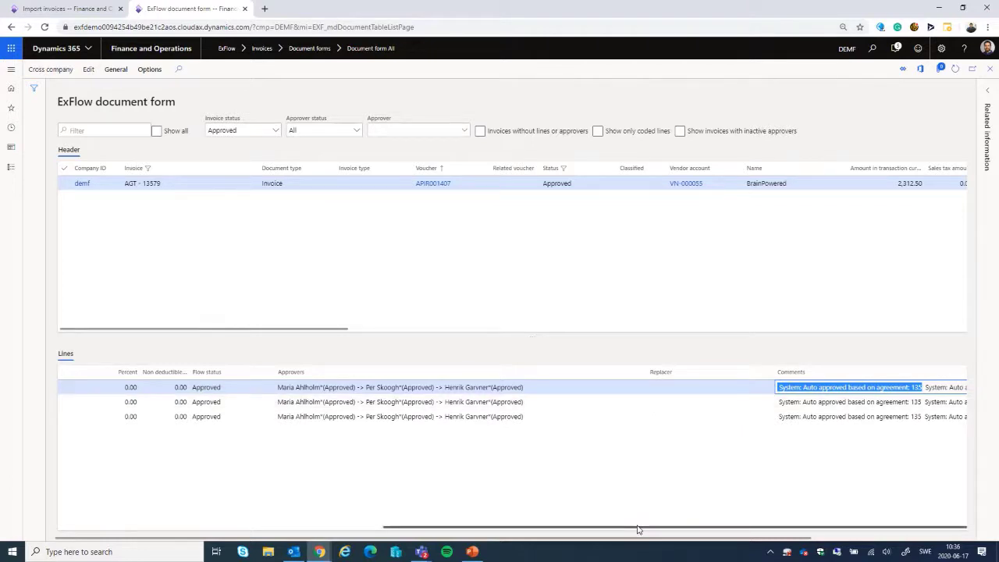
drag(637, 529, 287, 544)
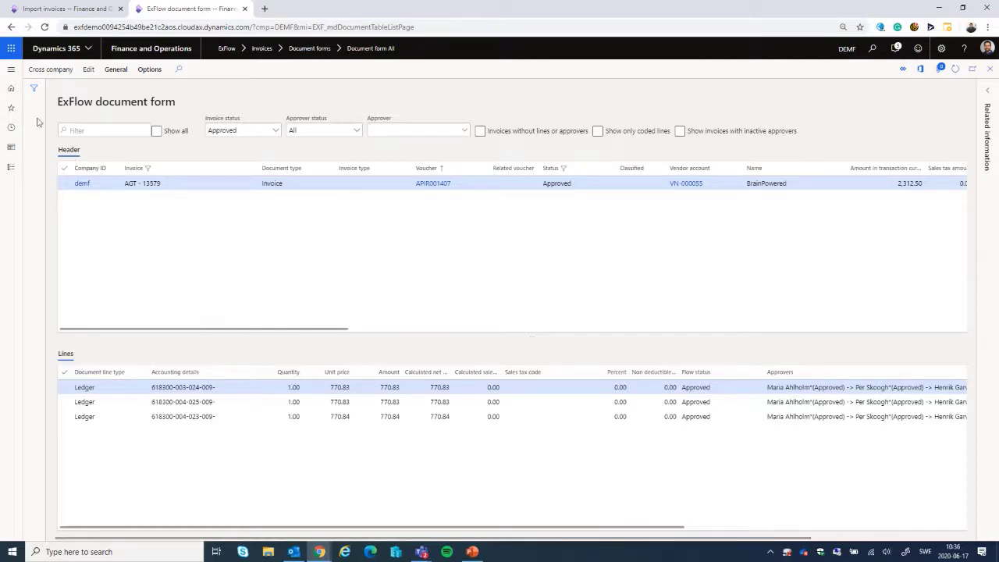
Step: Open the Invoice approval journals under Accounts payable invoices
click(12, 72)
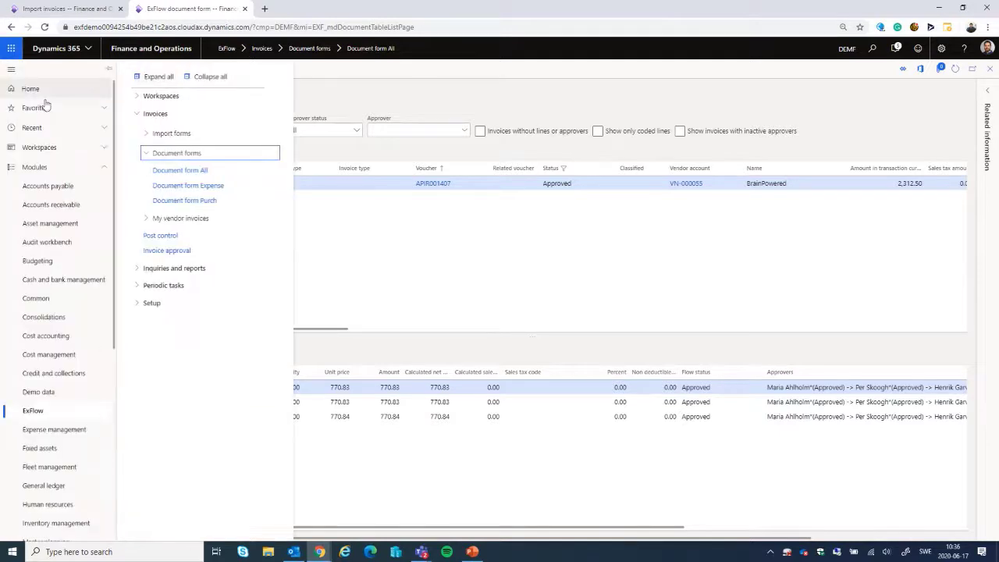
click(61, 187)
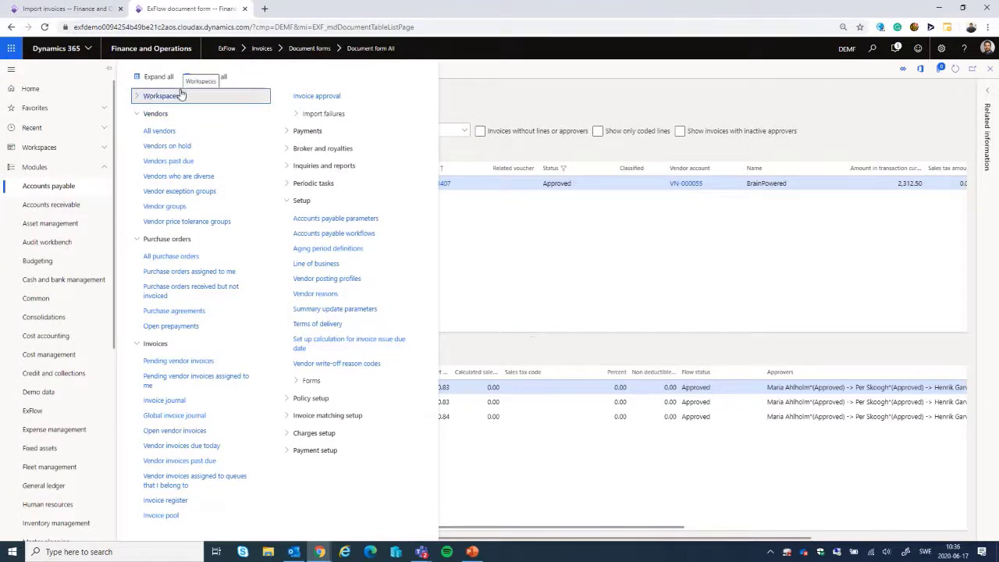
click(201, 77)
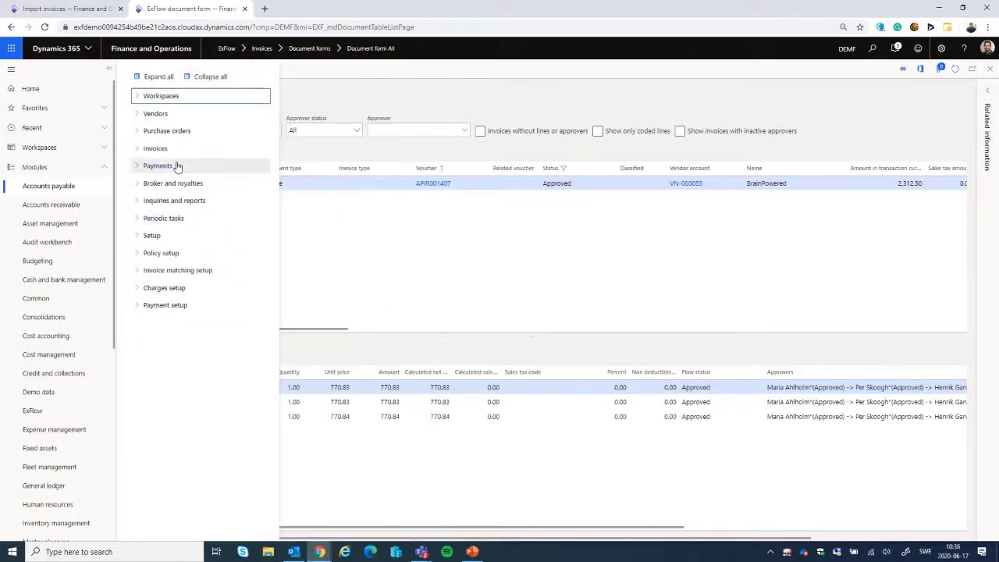
click(153, 150)
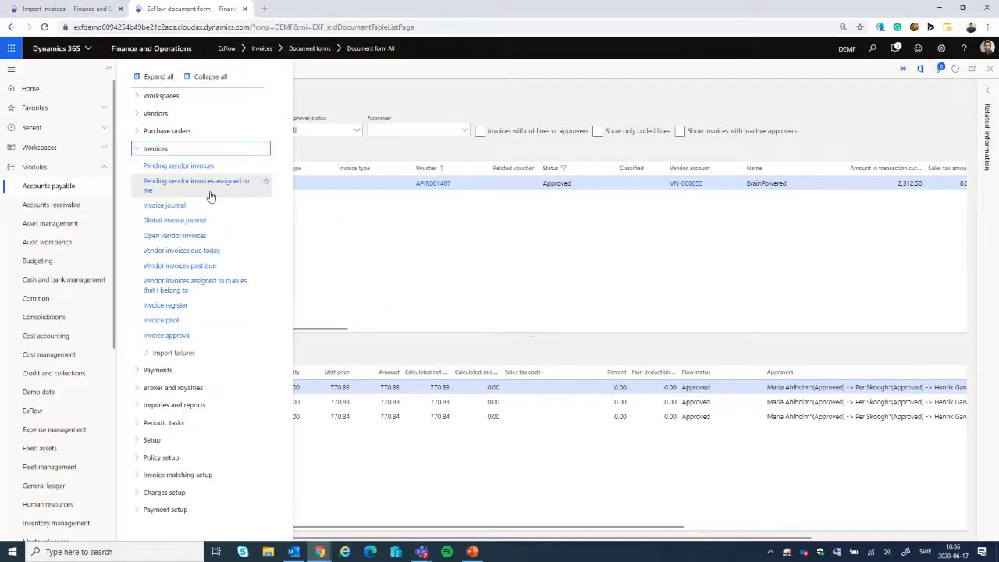
click(158, 337)
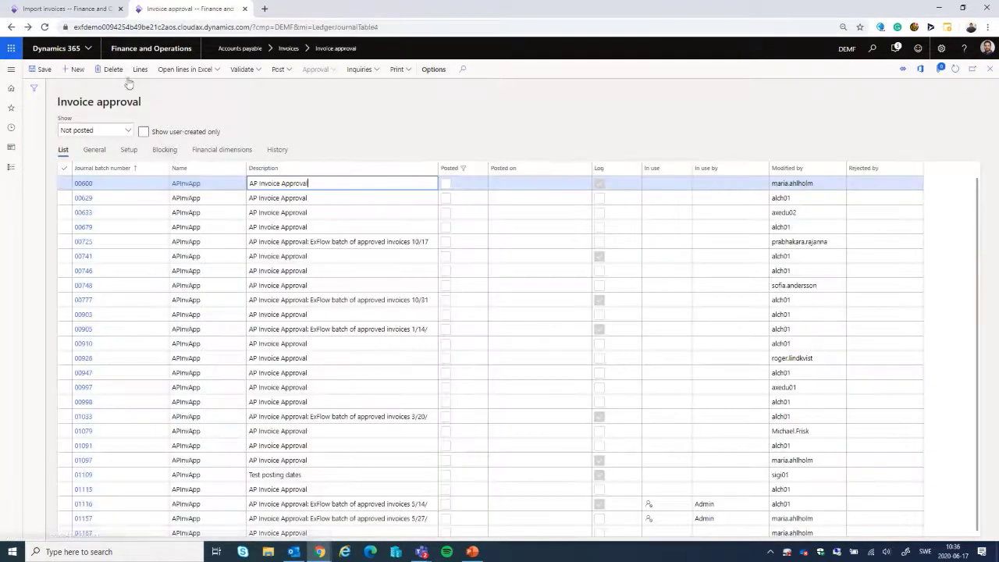
Step: Create an invoice approval journal with the name APInvApp and open its lines
key(alt+n)
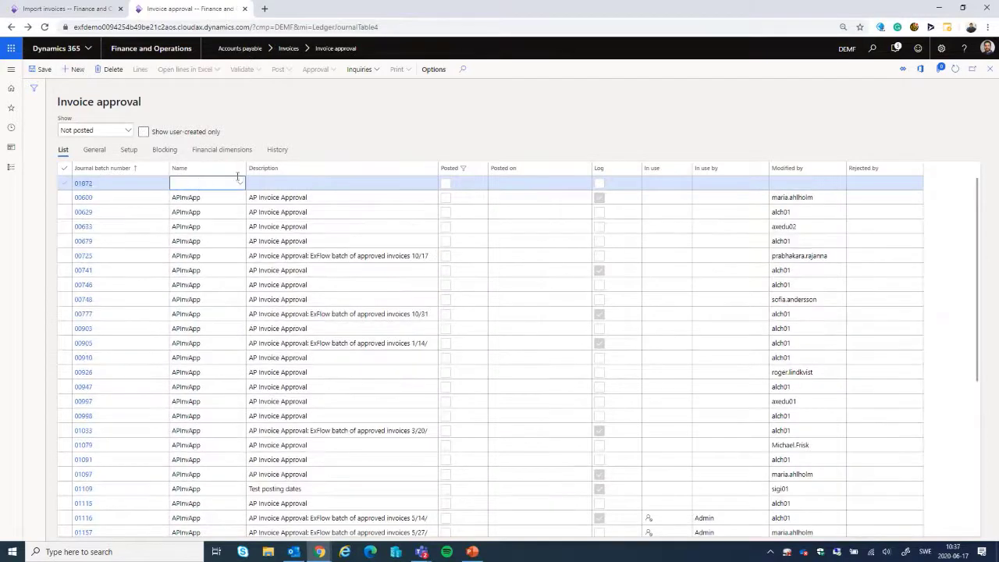
click(238, 184)
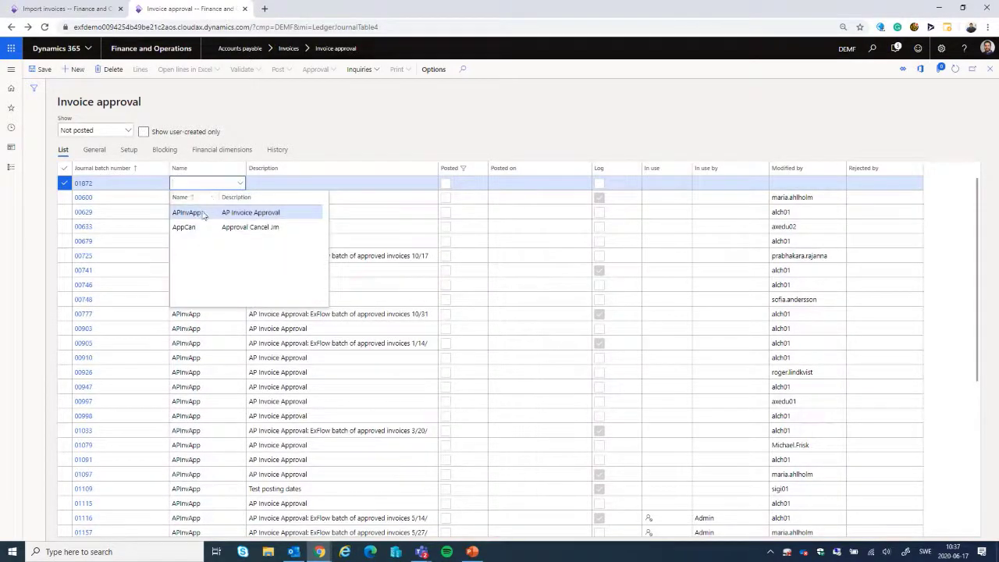
click(202, 212)
click(140, 72)
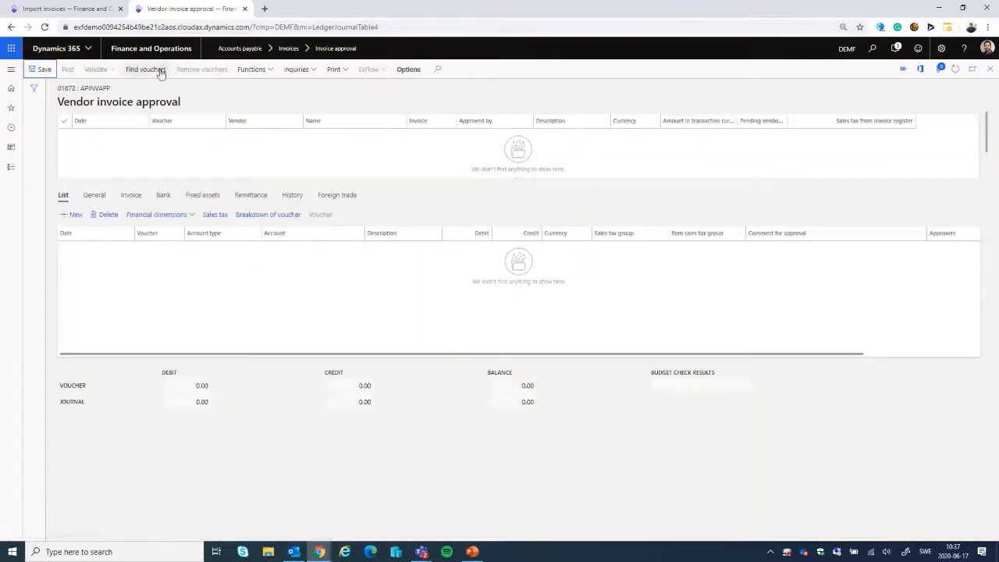
Step: Find the voucher of invoice AGT - 13579, add it to the approval journal and post the journal
click(150, 70)
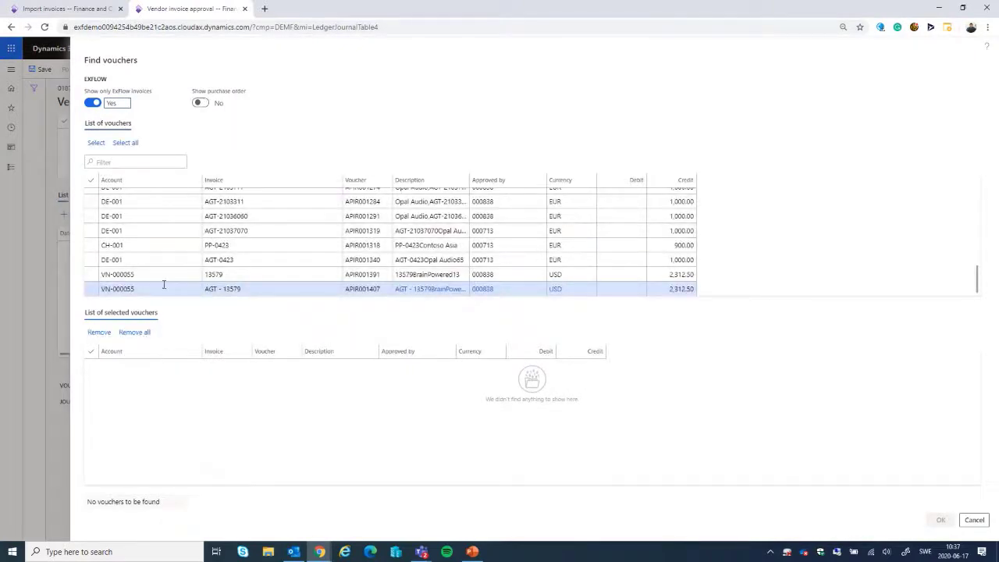
click(90, 288)
click(96, 143)
click(940, 520)
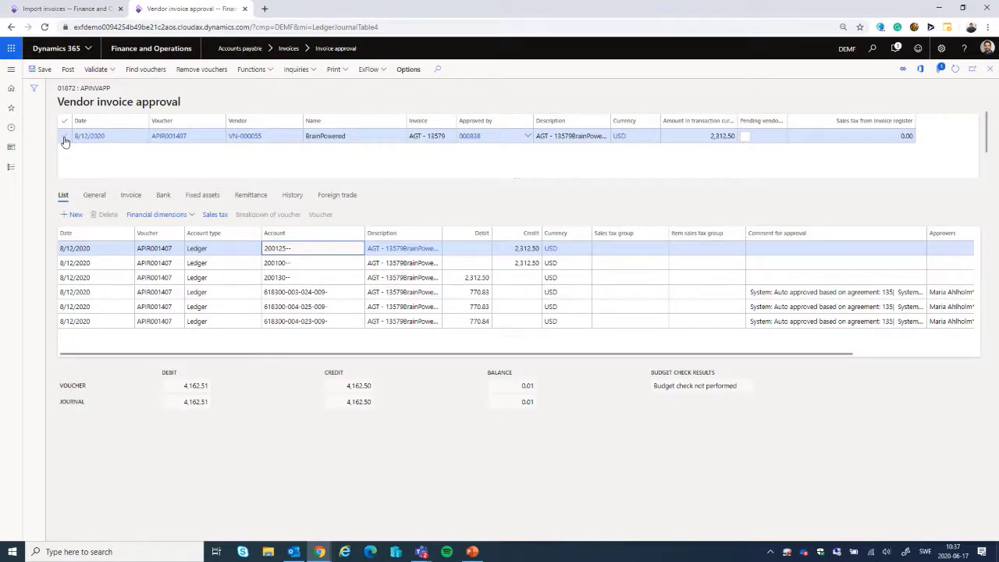
click(67, 73)
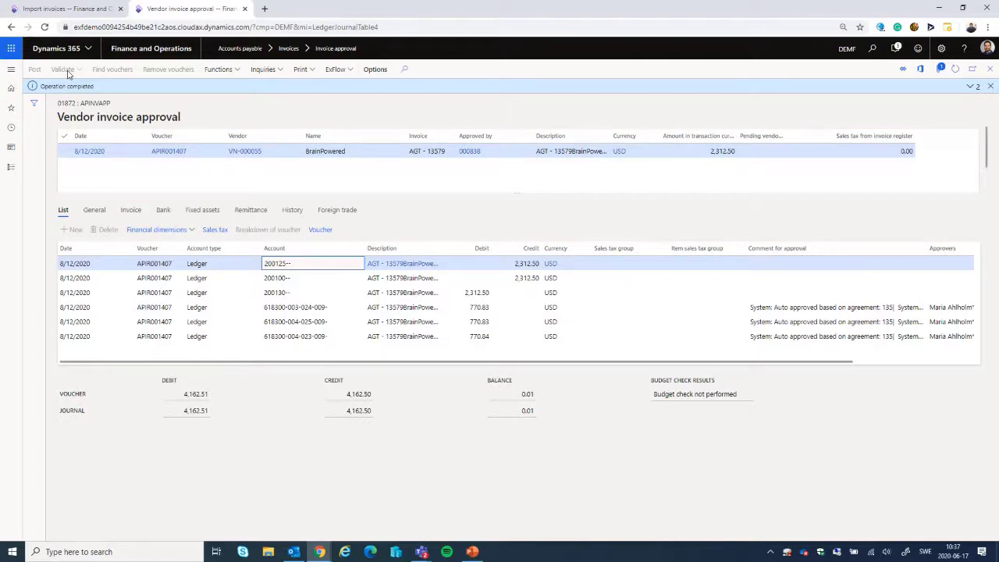
Step: Open Document form All in the browser tab with the import invoices and filter it to invoice status Invoiced
click(94, 11)
click(10, 69)
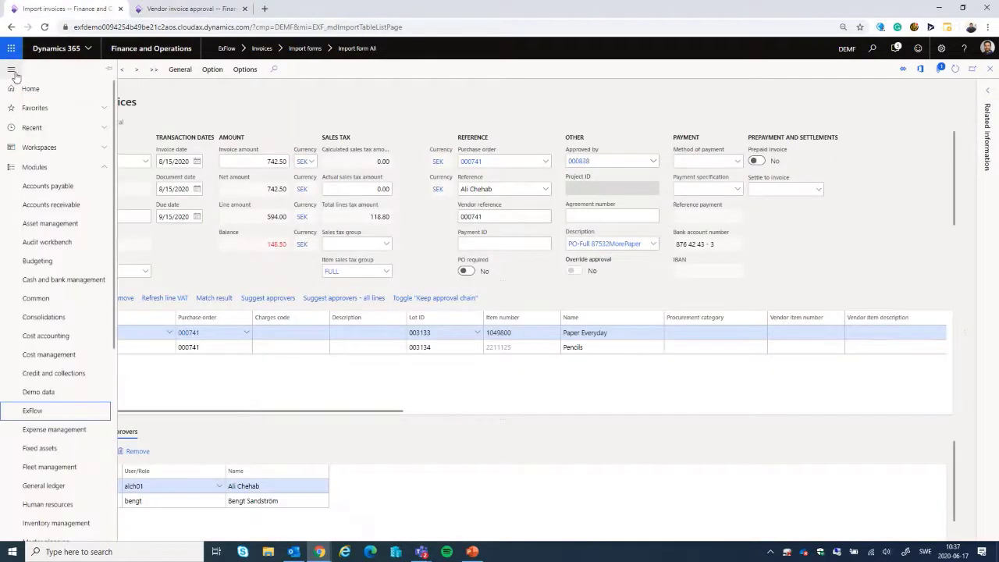
click(49, 414)
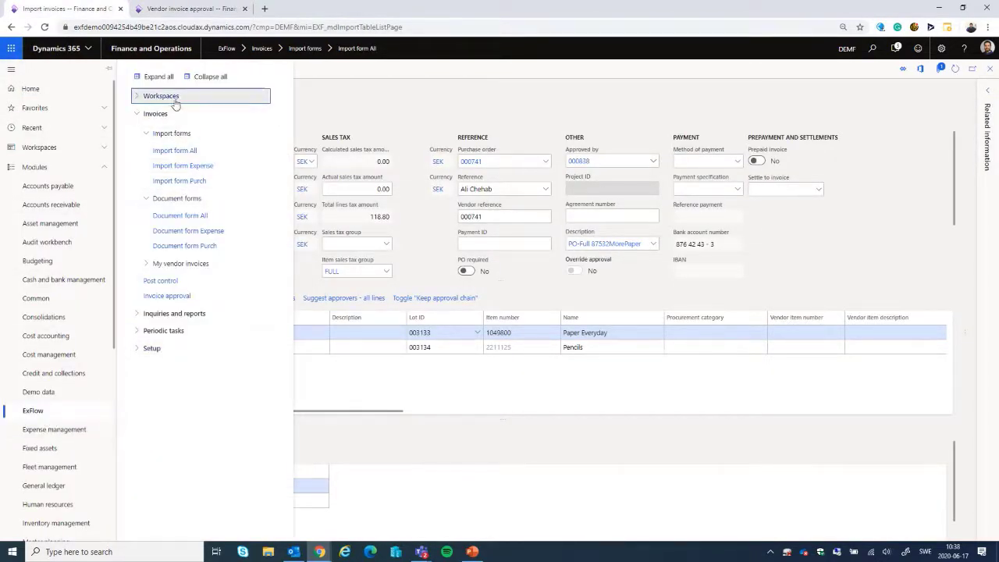
click(178, 215)
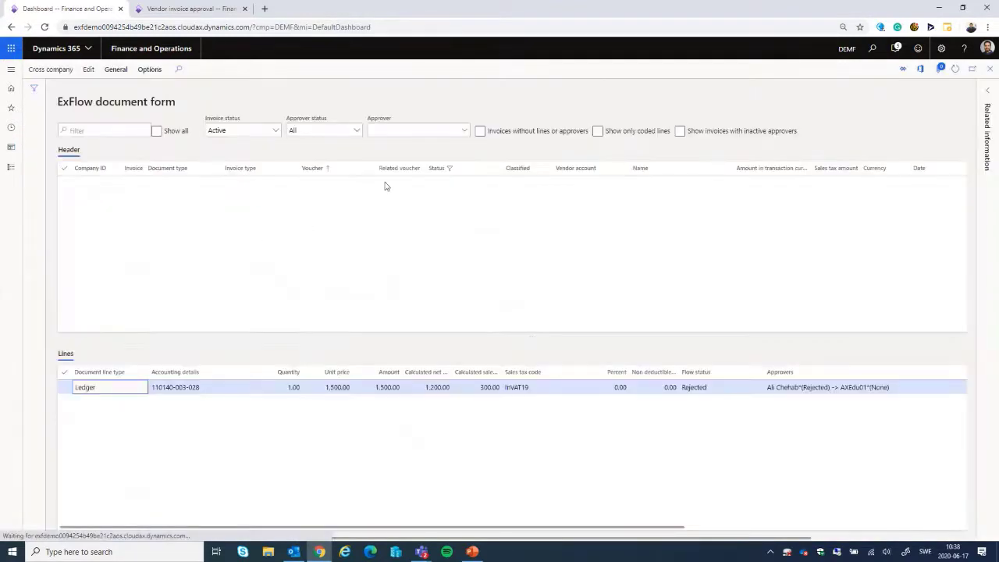
click(275, 132)
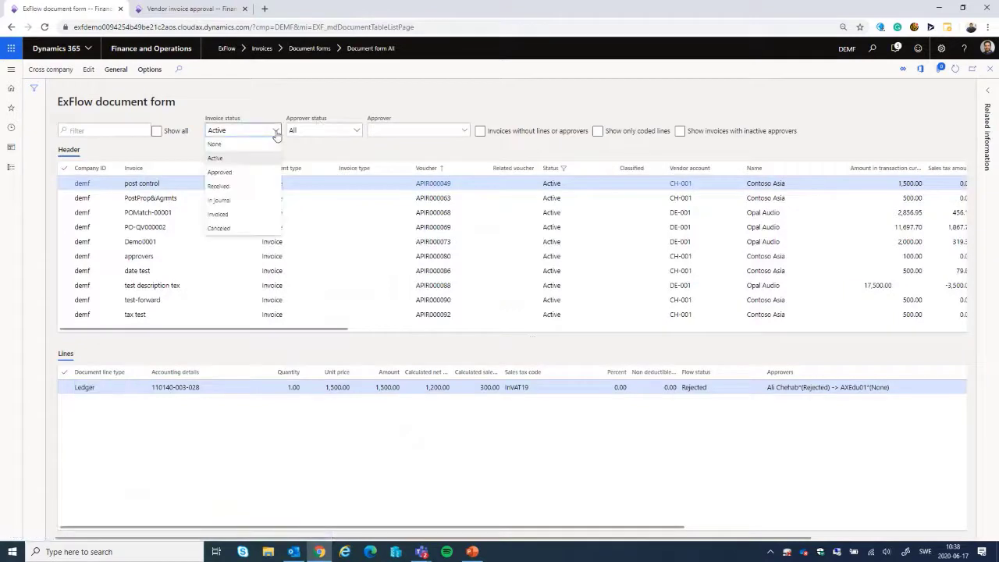
click(238, 214)
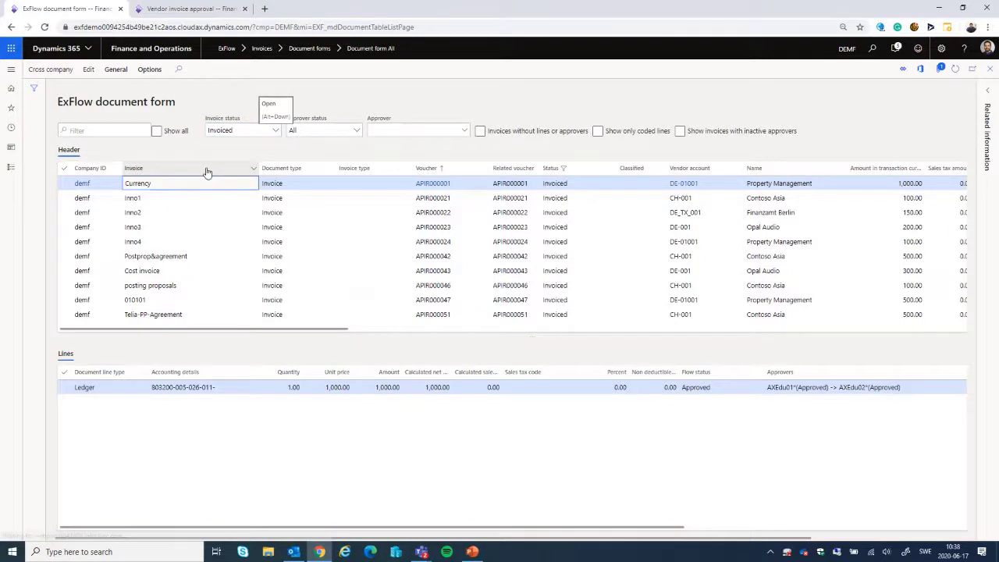
Step: Filter the invoiced documents by invoice AGT - 13579 and view the approvers on its lines
click(207, 173)
key(ctrl+v)
key(Return)
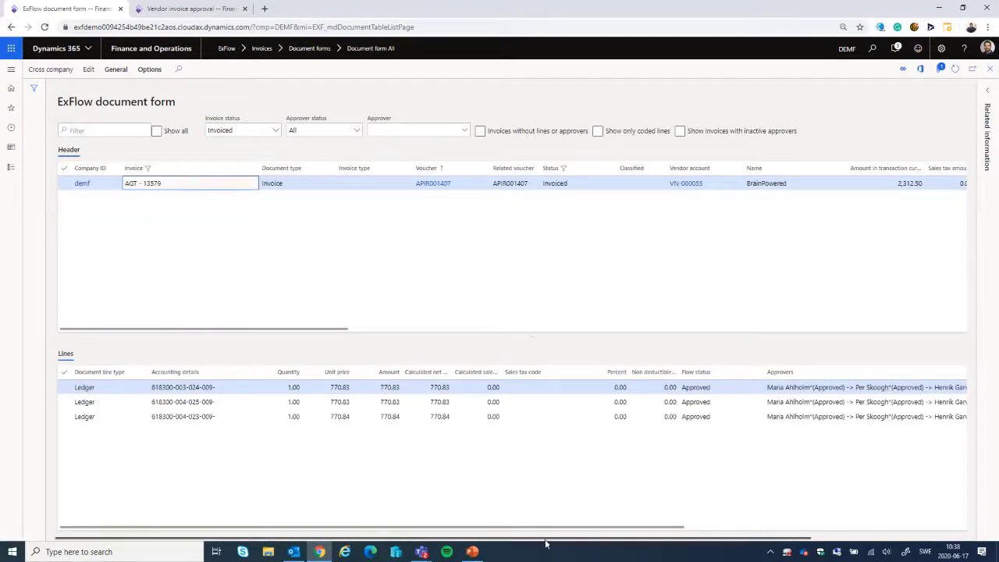
drag(541, 528, 558, 530)
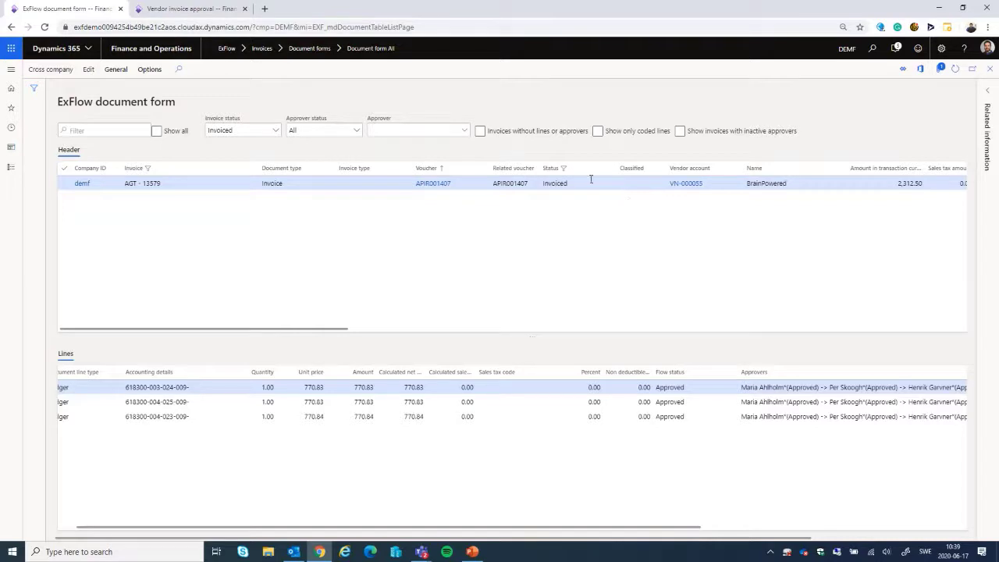
Step: In the vendor invoice approval browser tab, view the invoice image of AGT - 13579, close it and open the related ExFlow documents
click(194, 8)
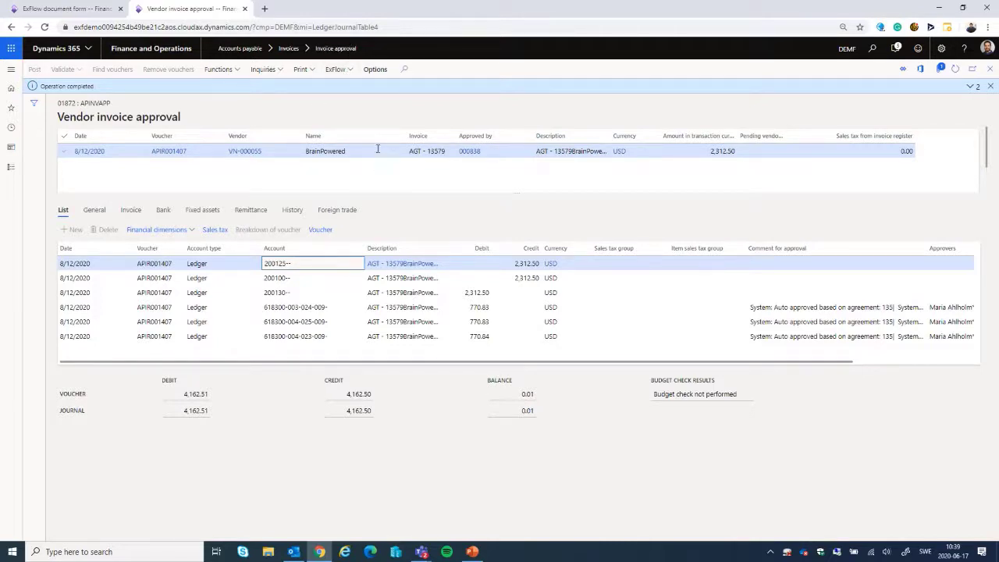
click(351, 70)
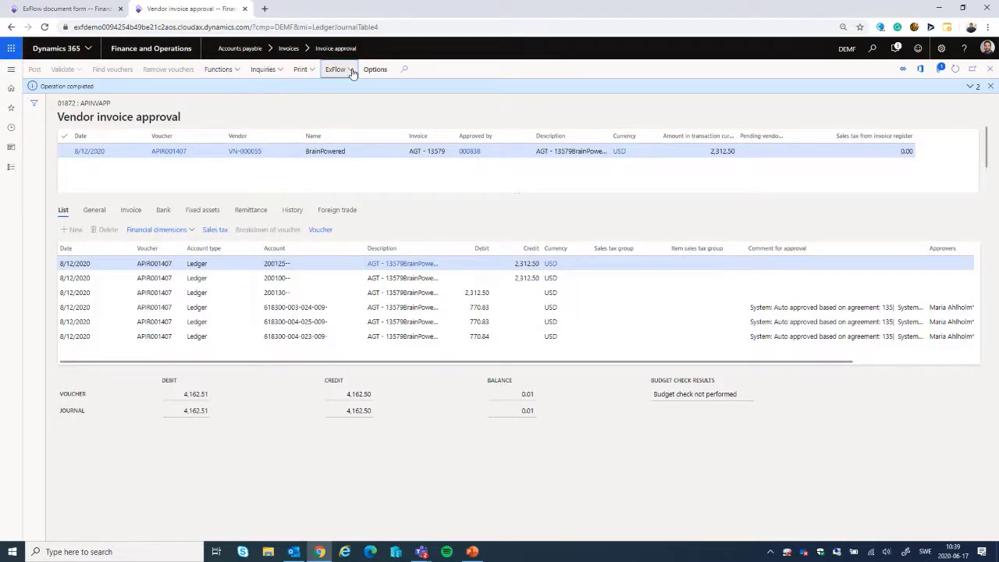
click(339, 102)
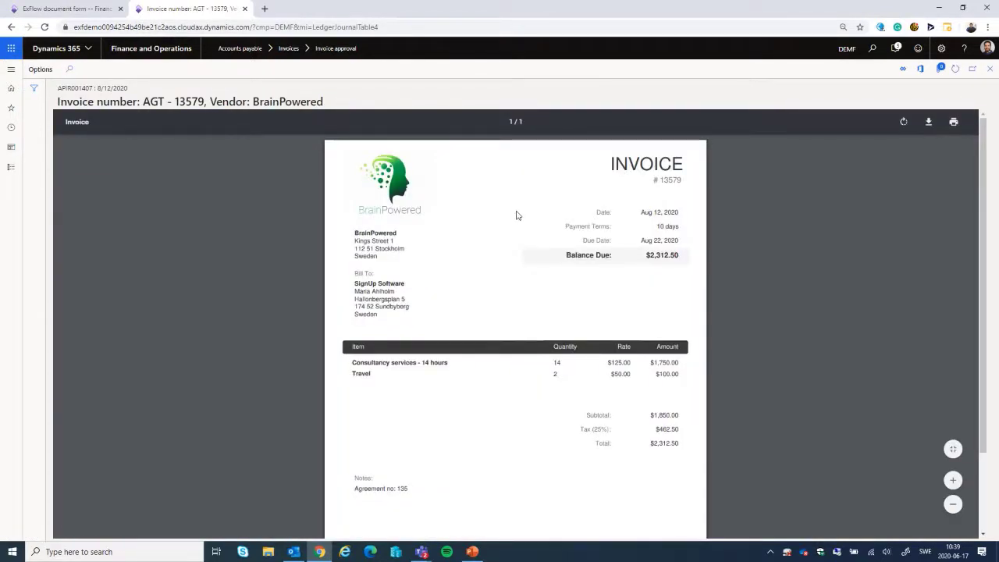
click(991, 69)
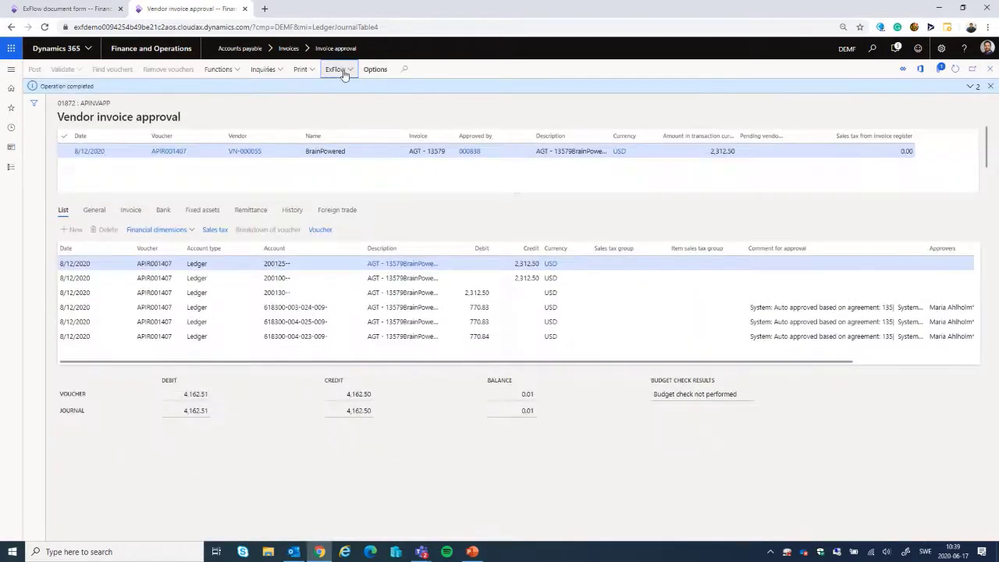
click(338, 69)
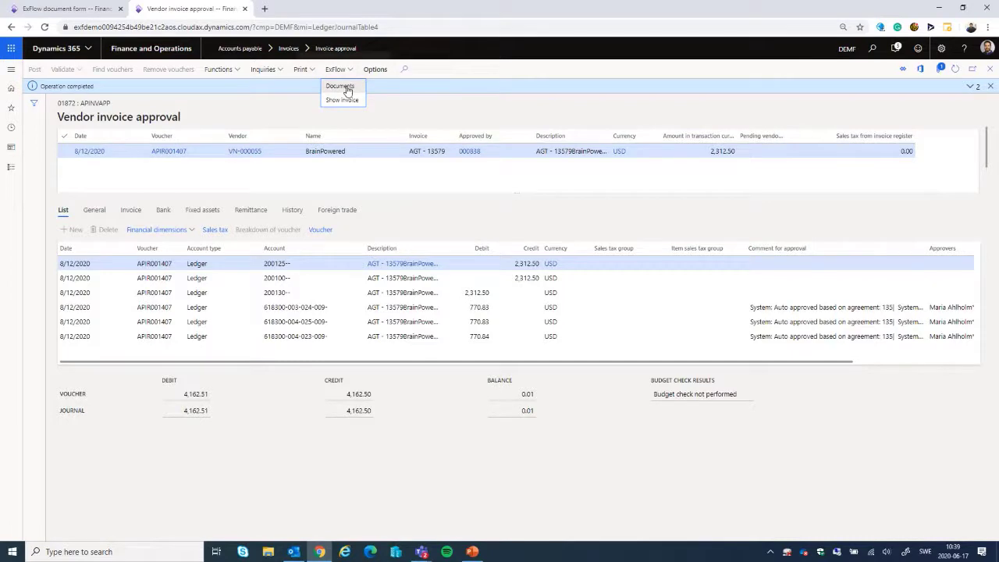
click(348, 89)
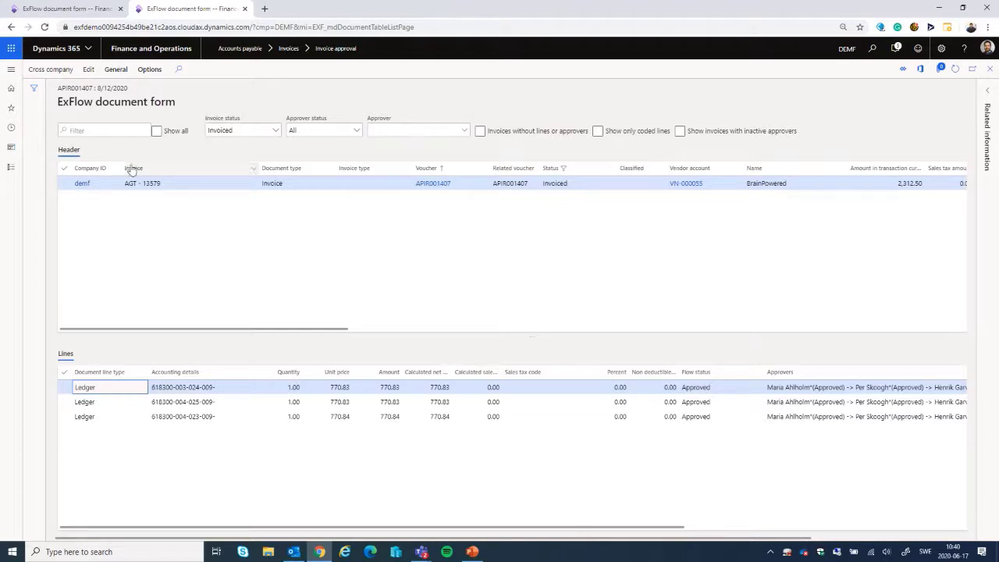
Step: Run the ExFlow periodic task that creates an accrual journal of estimated costs for 1/1/2020 to 5/31/2020, with reversing date 6/1/2020
click(11, 72)
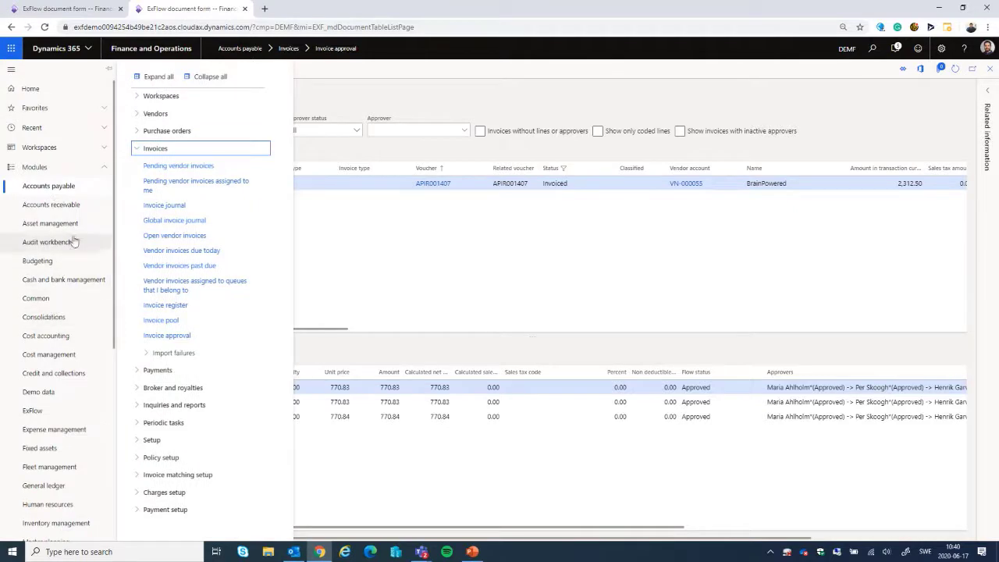
click(35, 411)
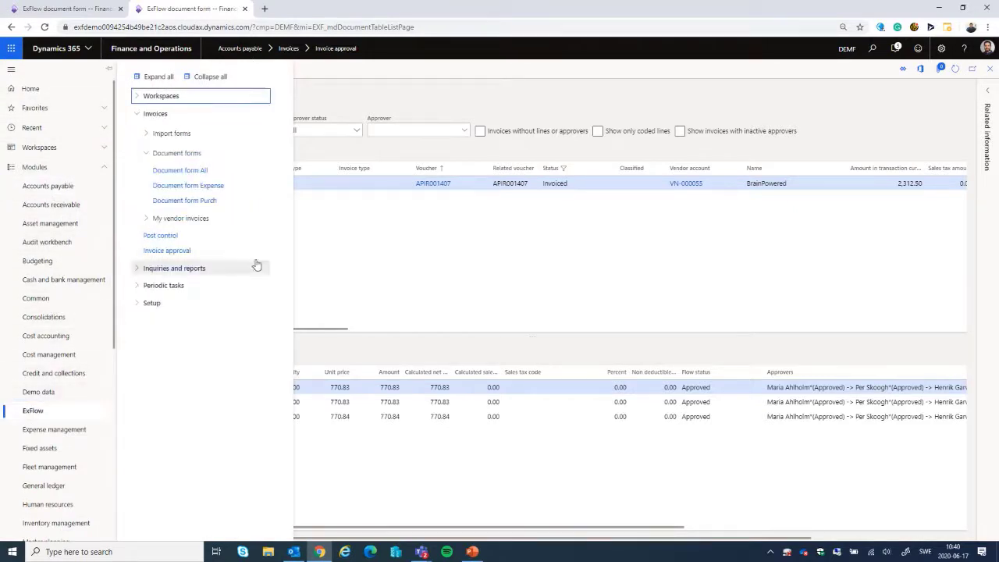
click(210, 77)
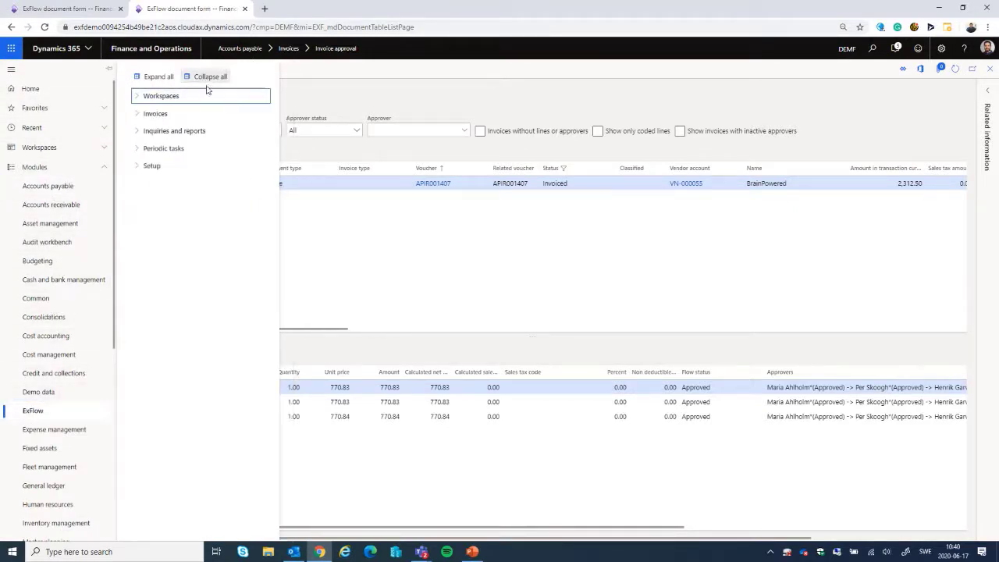
click(139, 149)
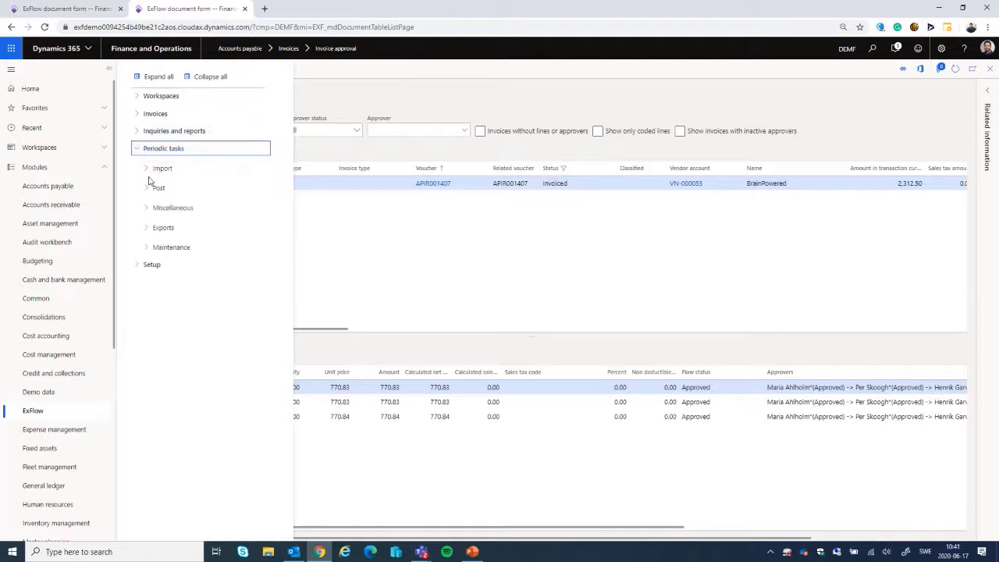
click(147, 188)
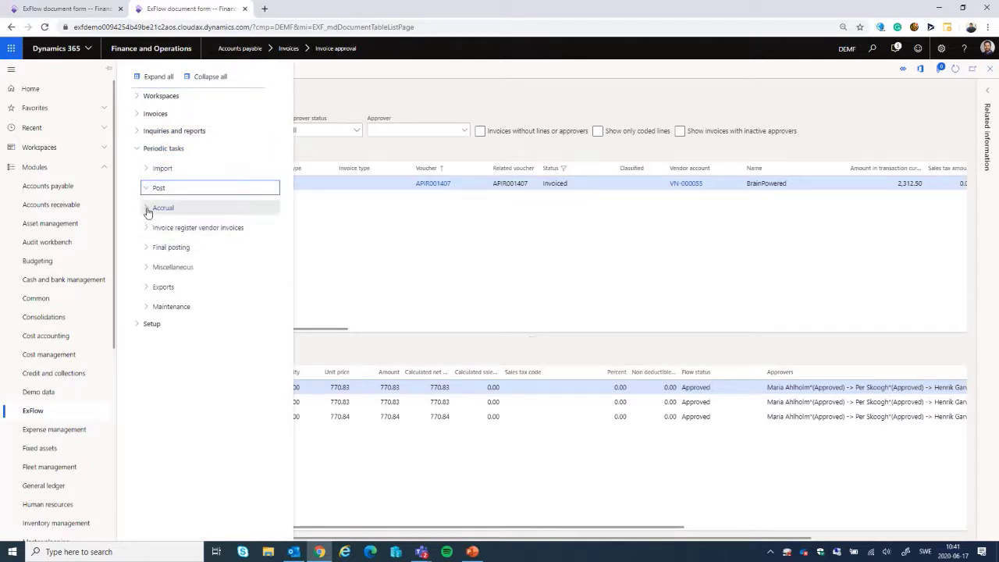
click(148, 211)
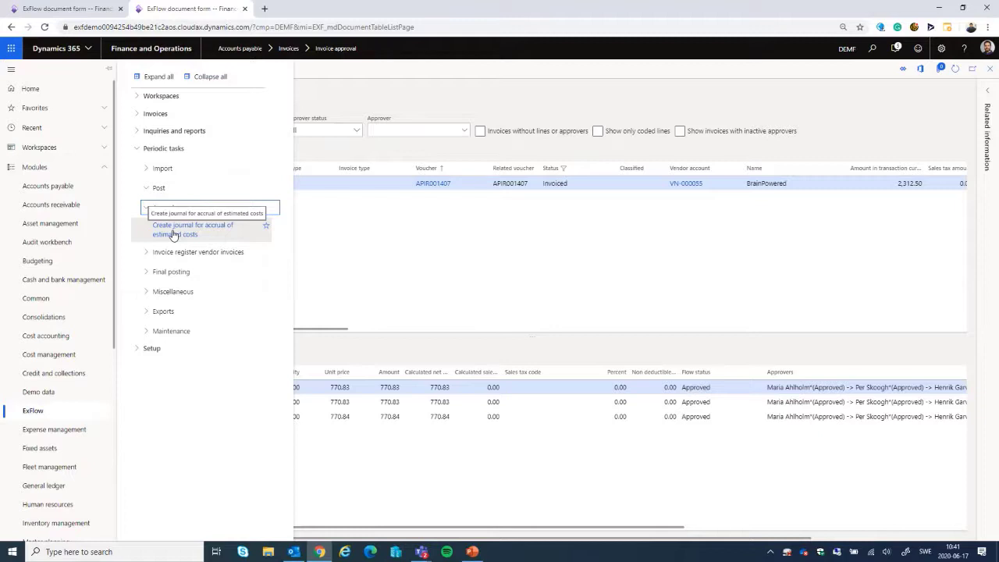
click(173, 234)
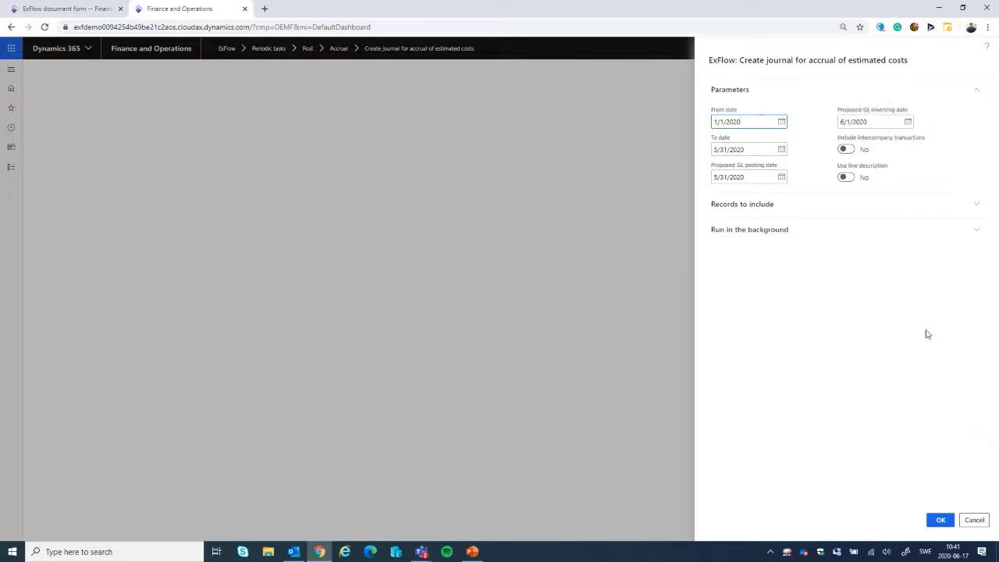
click(942, 523)
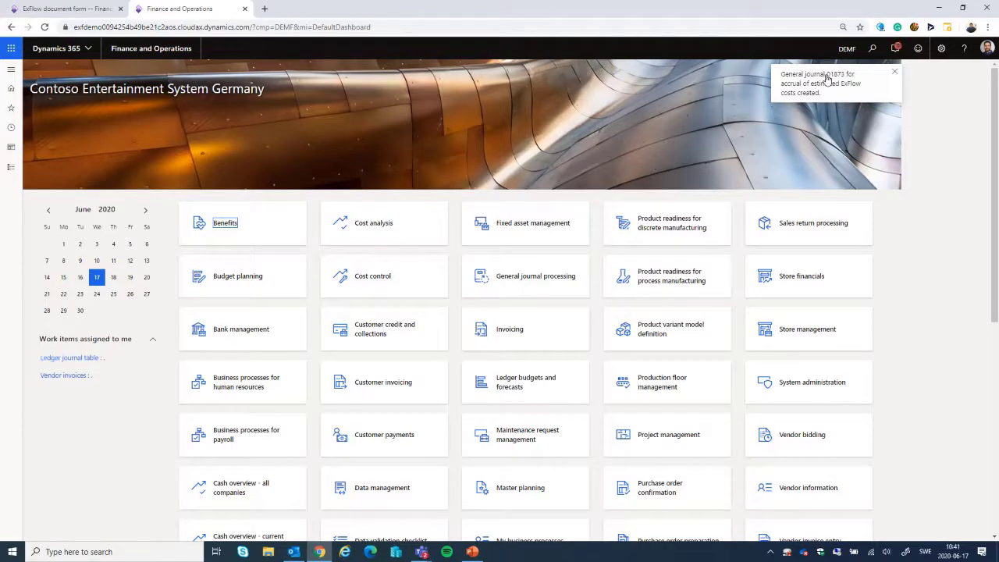
Step: Check the notification about the created accrual journal and open the lines of journal 01873 from the General ledger's General journals
click(896, 48)
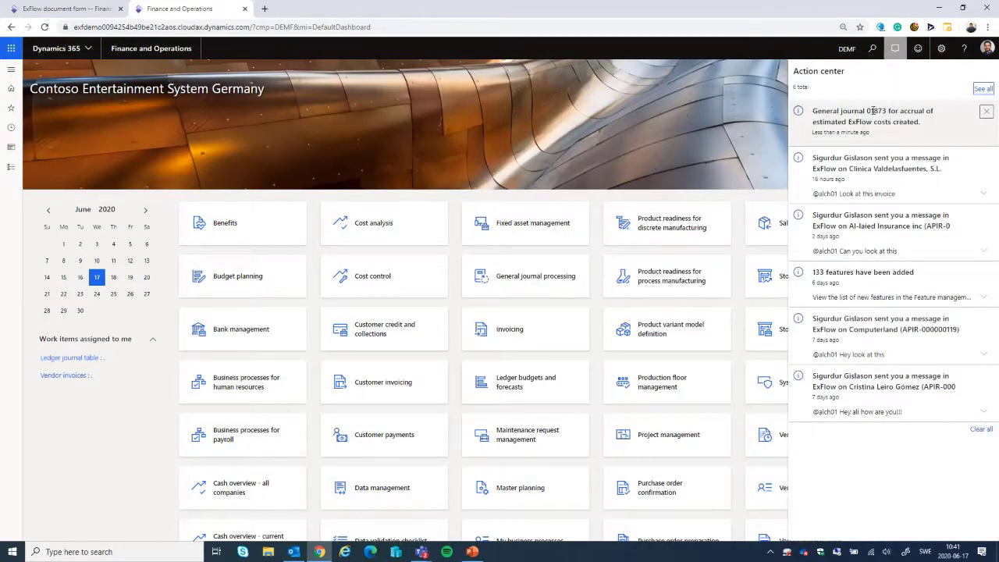
click(16, 72)
click(12, 70)
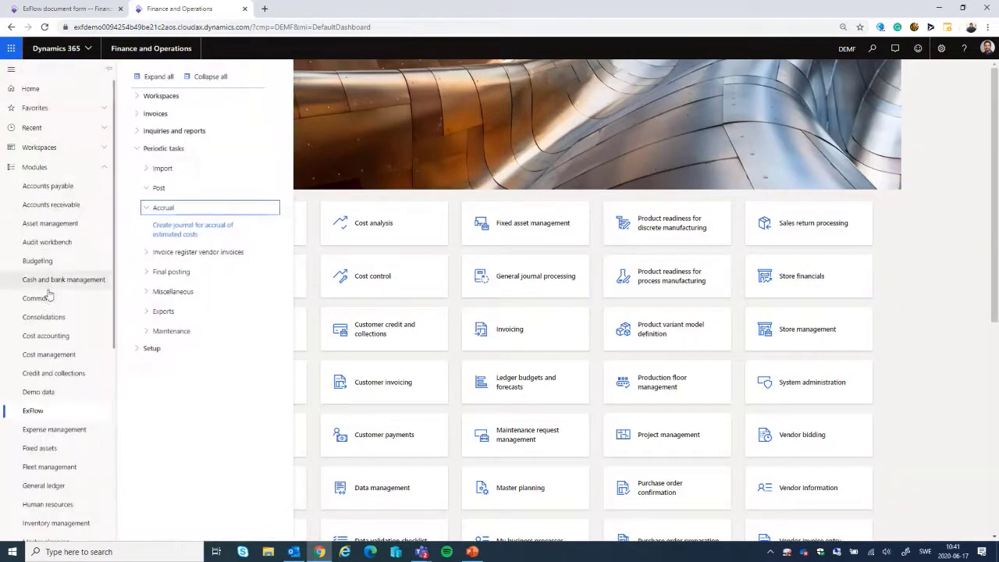
click(41, 485)
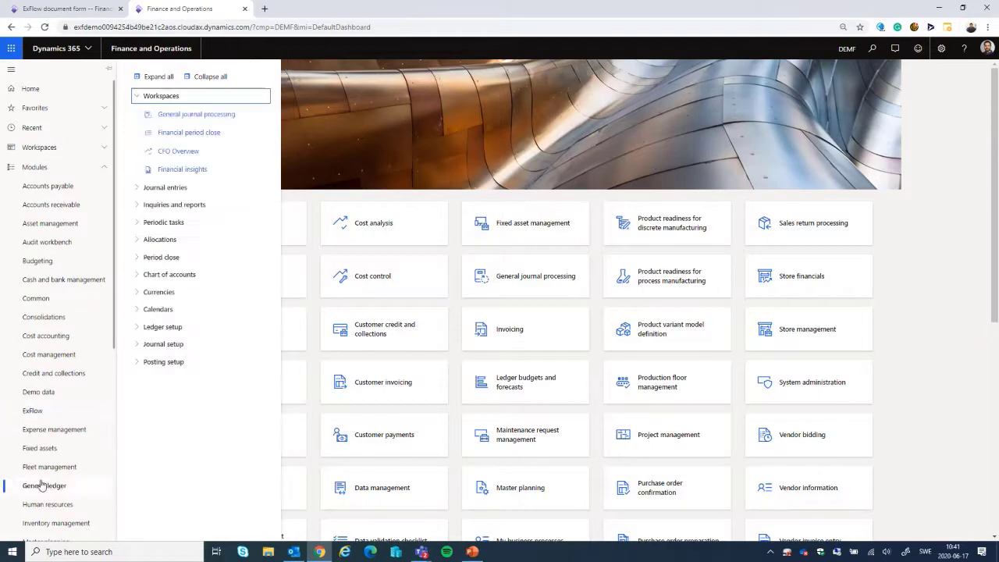
click(172, 189)
click(174, 205)
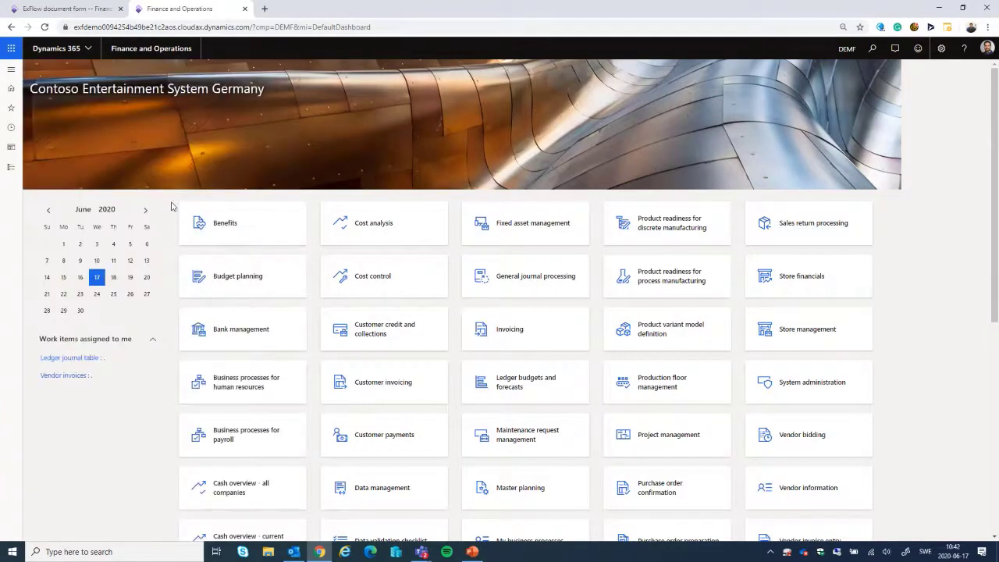
scroll(227, 257, down, 10)
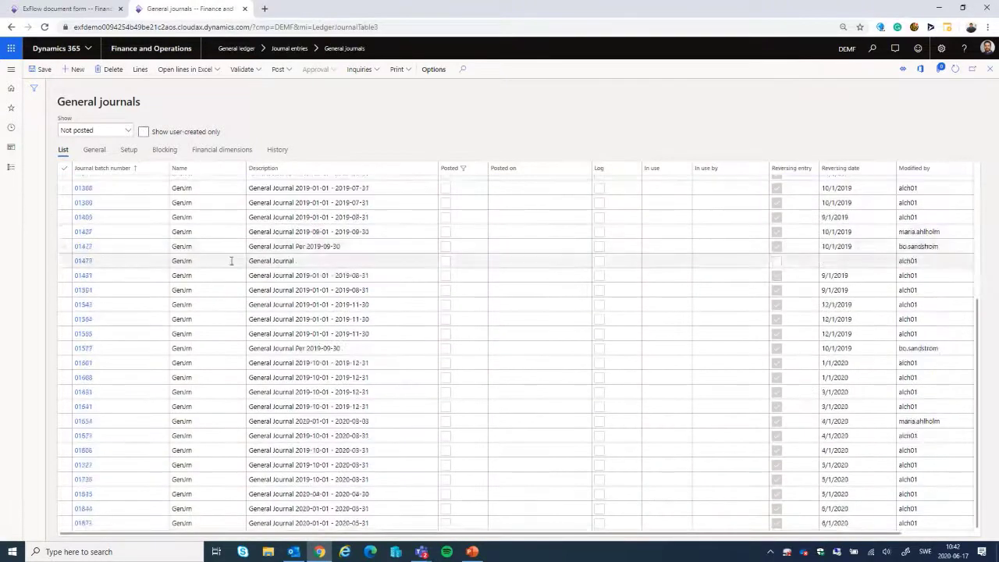
click(161, 528)
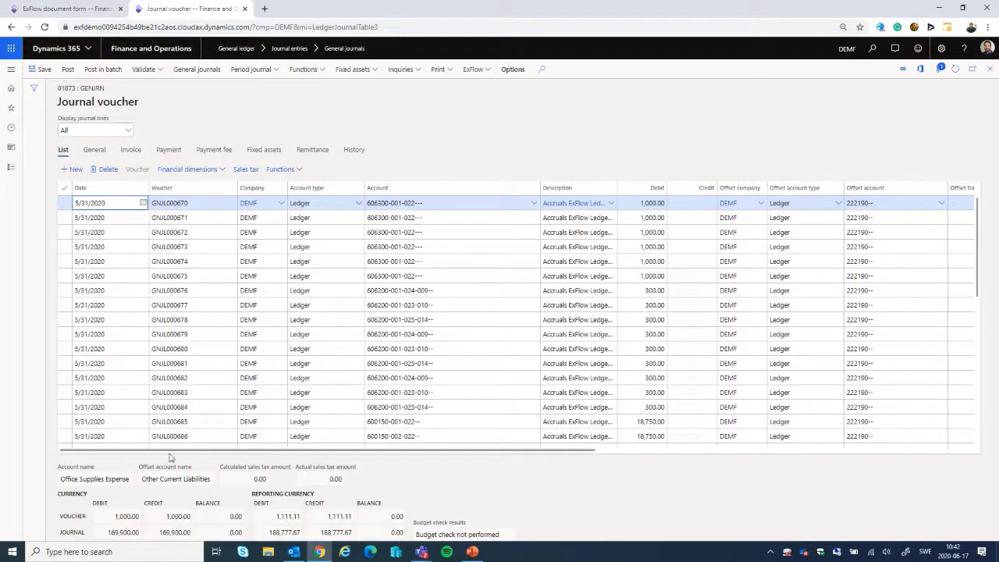
Step: Examine the accrual journal's voucher lines, including the accounts, debit amounts, offset accounts and reversing dates
drag(186, 454, 635, 452)
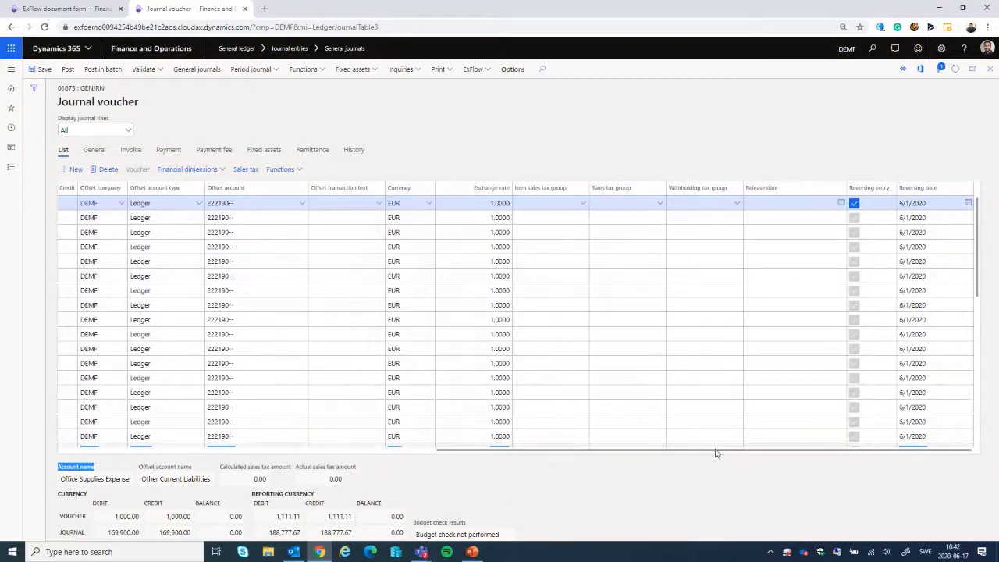
drag(717, 453, 355, 479)
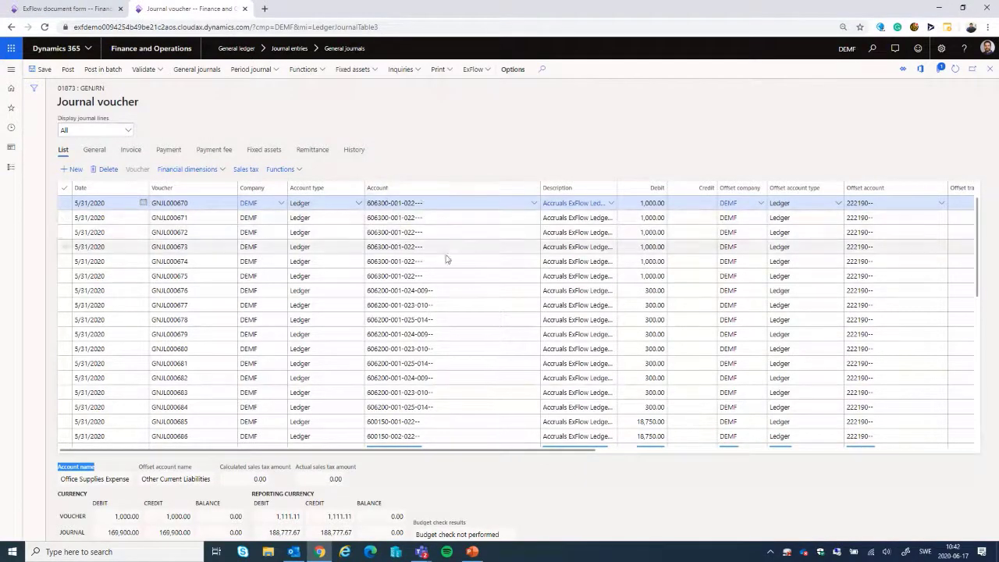
scroll(433, 363, down, 2)
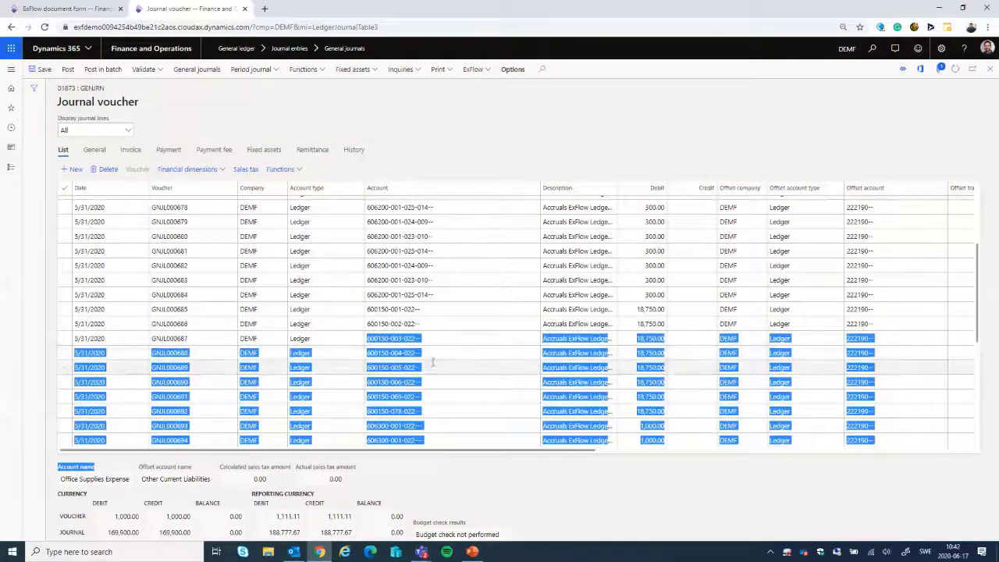
scroll(433, 363, down, 2)
click(538, 115)
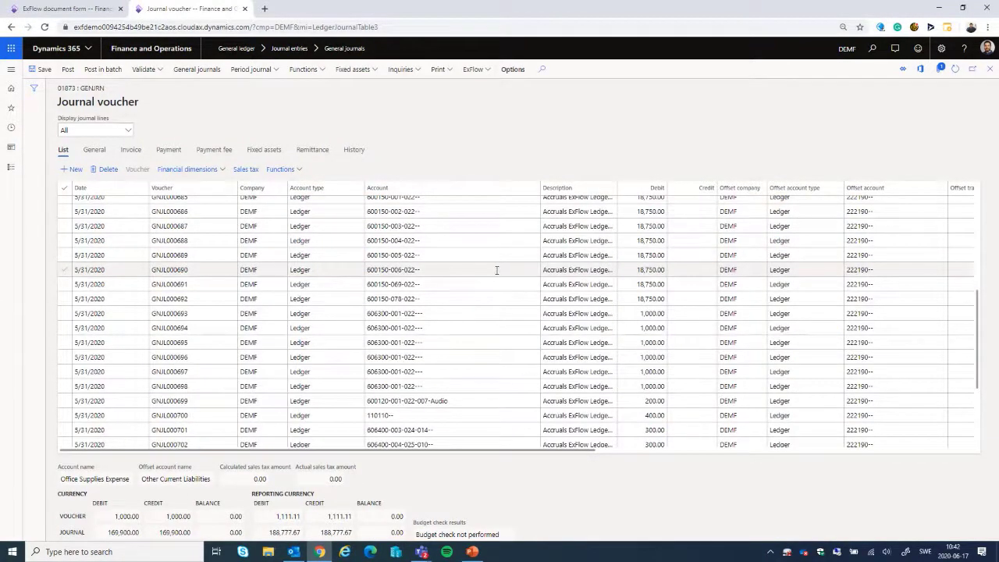
mouse_move(496, 270)
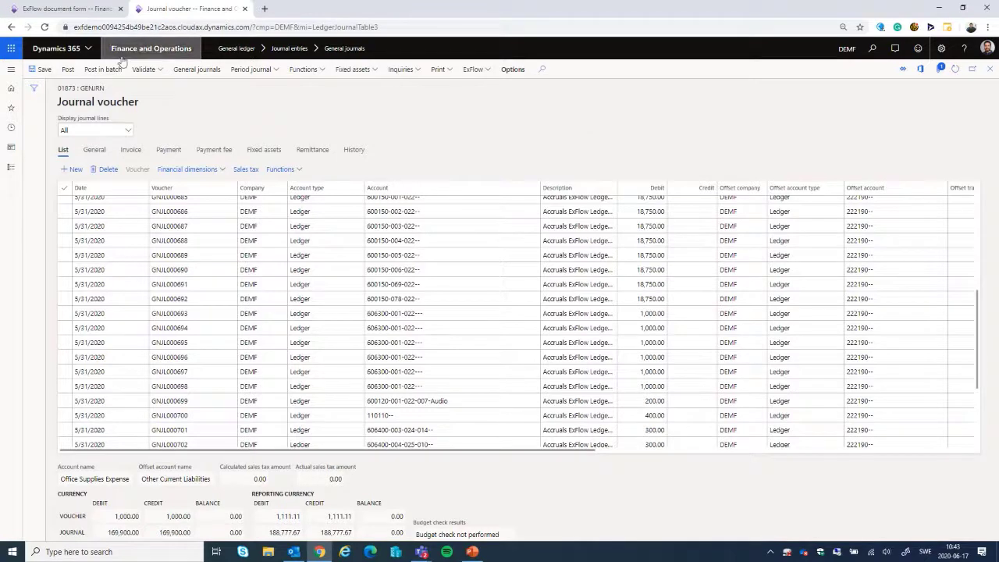
Step: Open Import form All under the ExFlow invoices
click(11, 72)
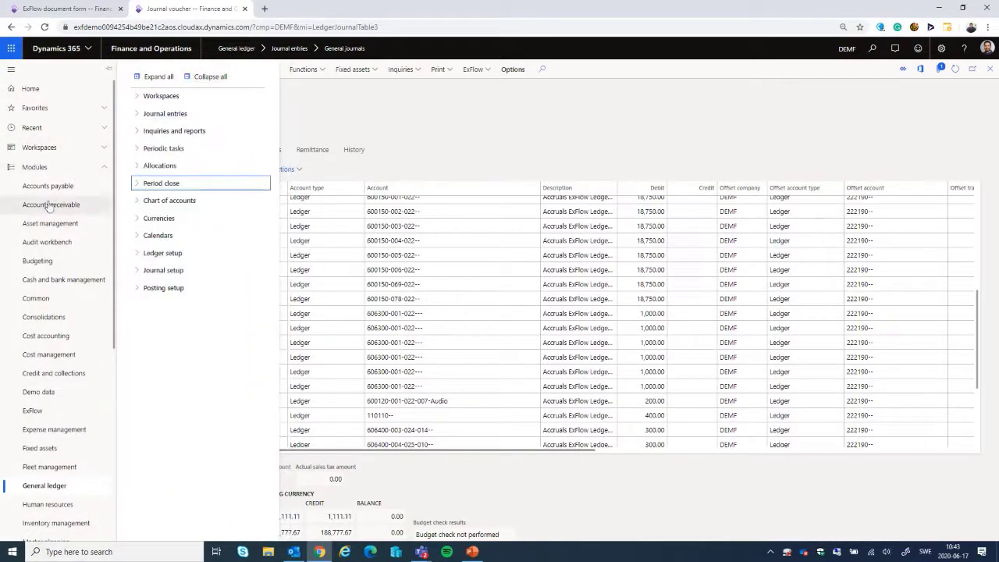
click(33, 411)
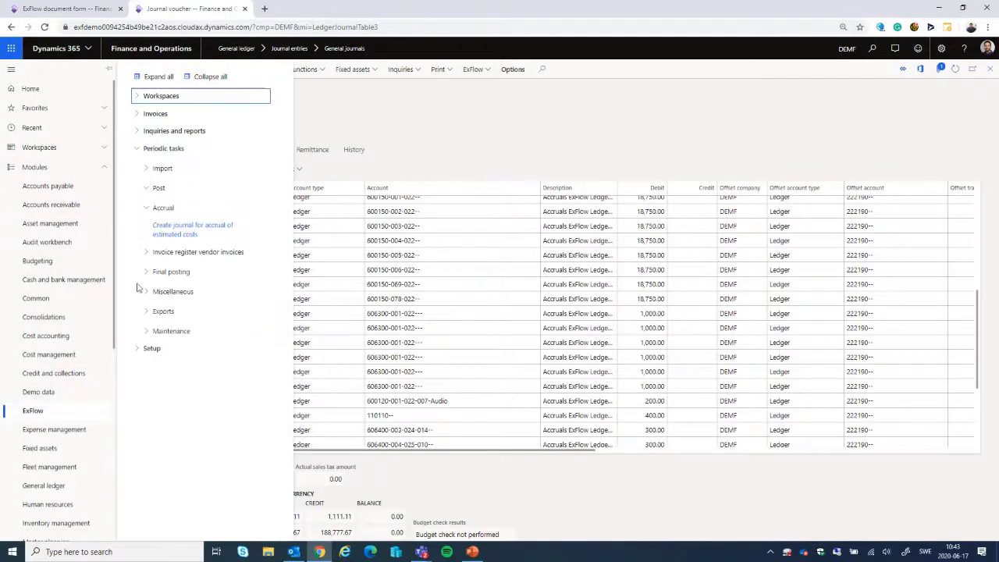
click(138, 115)
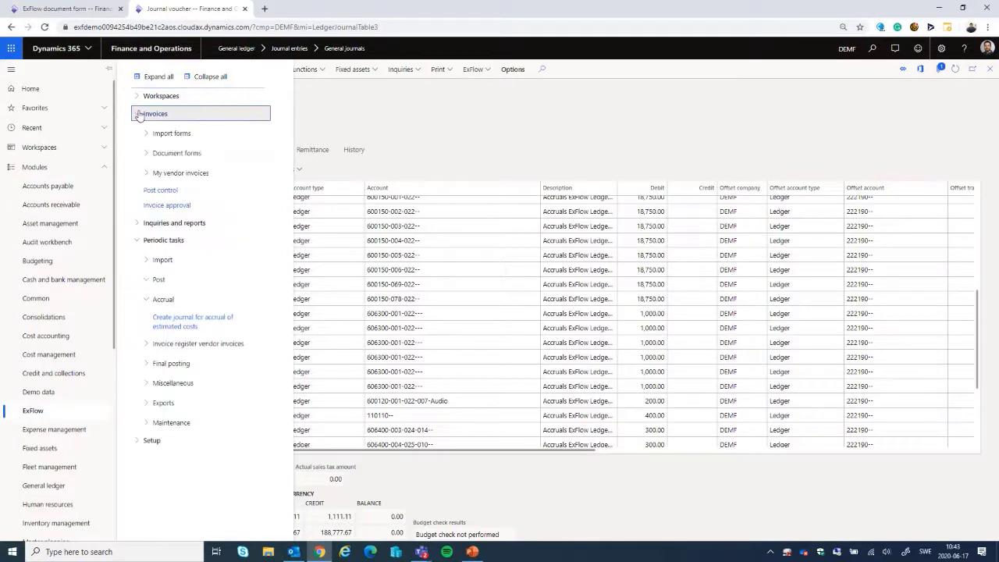
click(146, 134)
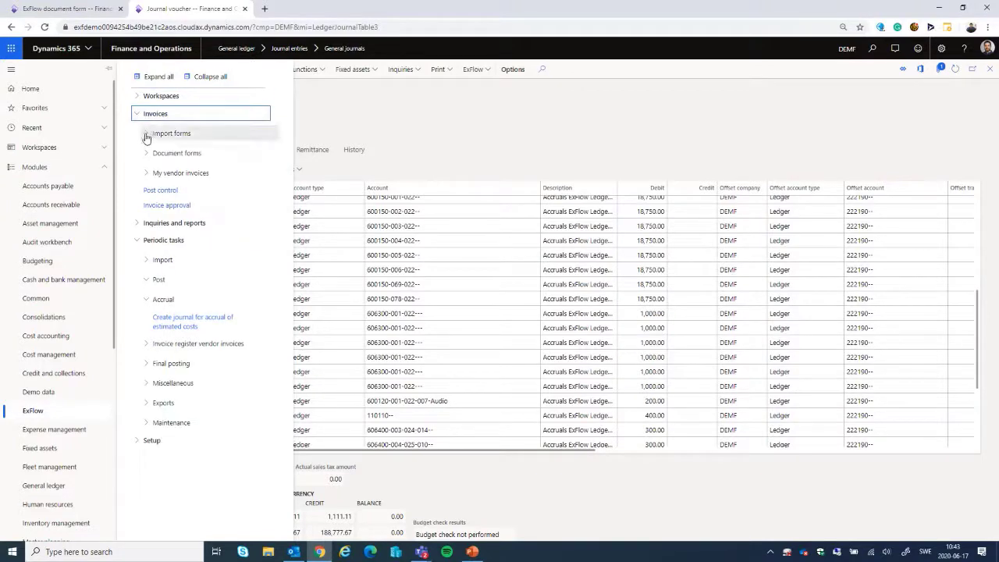
click(162, 153)
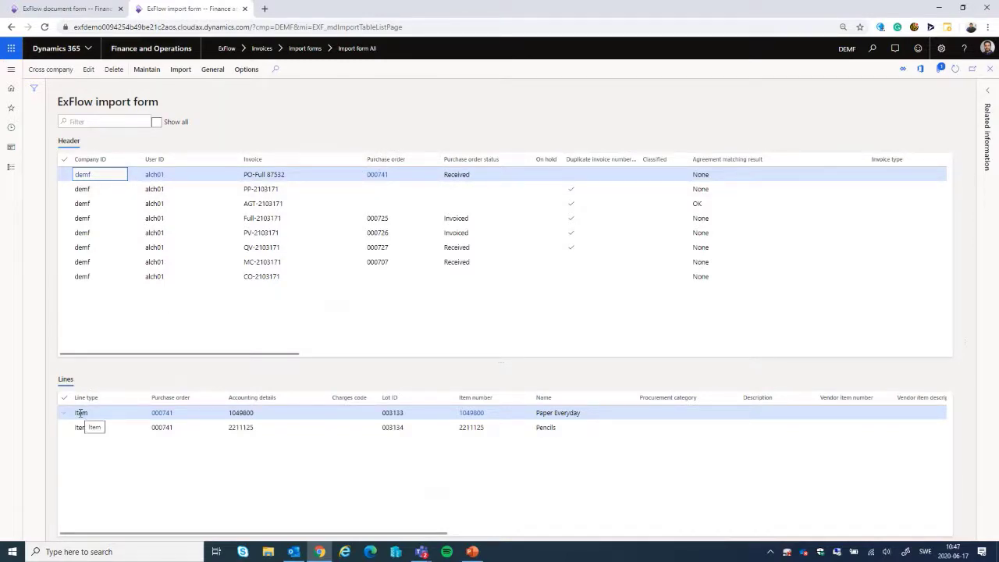
Step: Examine the match result, purchase quantities, prices and amounts on the lines of invoice PO-Full 87532
drag(158, 359, 156, 388)
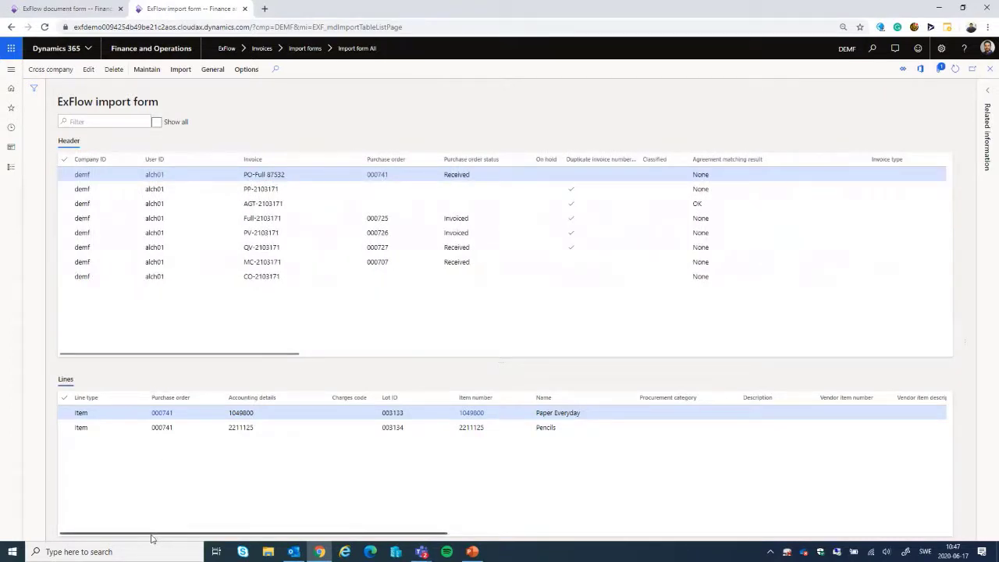
mouse_move(152, 539)
mouse_down()
mouse_move(199, 537)
mouse_move(143, 535)
mouse_up()
drag(144, 536, 426, 539)
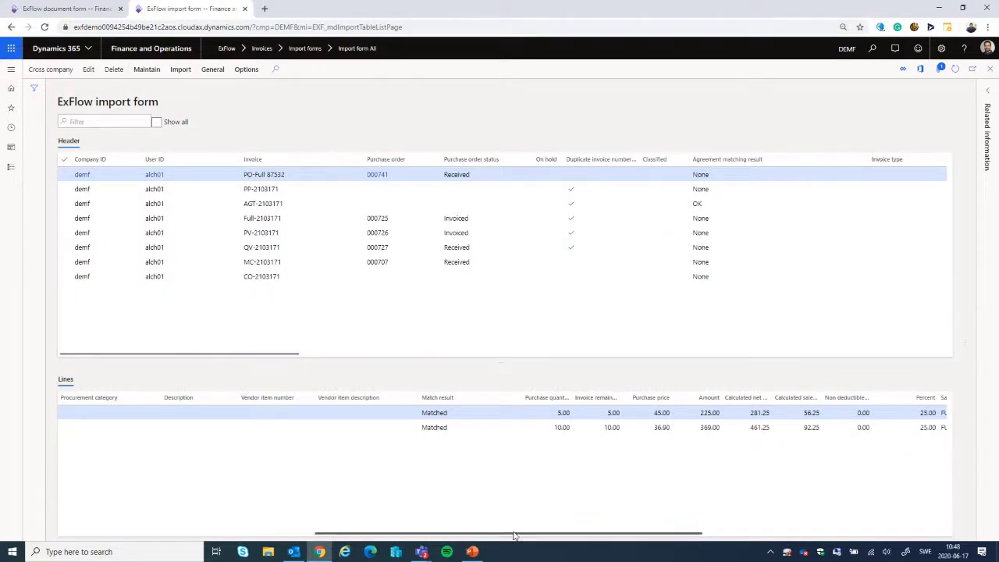
drag(513, 536, 522, 535)
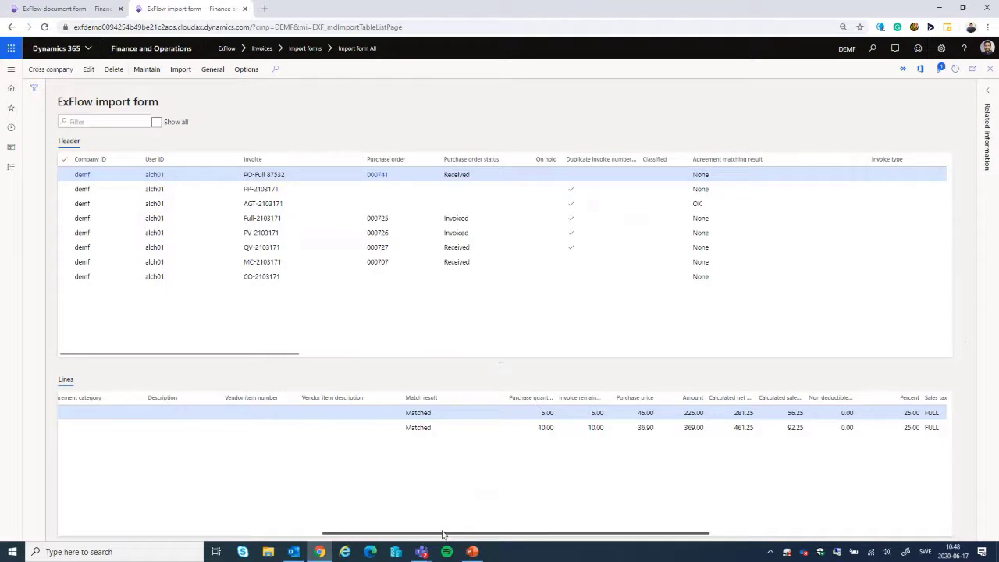
Step: Examine the sales tax, approvers and replacer on the lines of invoice PO-Full 87532, widening the Approvers column to read it fully
drag(443, 536, 522, 536)
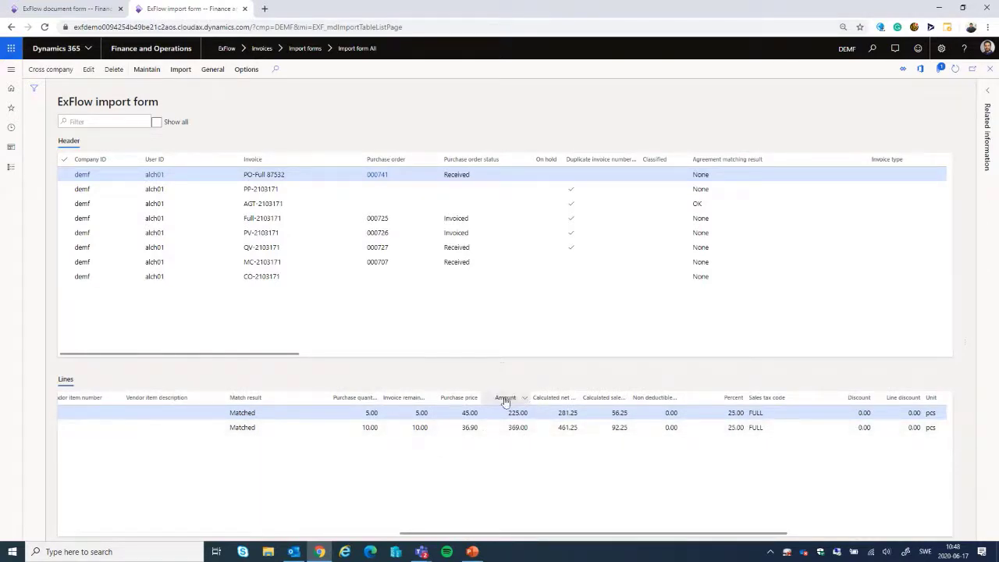
drag(559, 535, 713, 536)
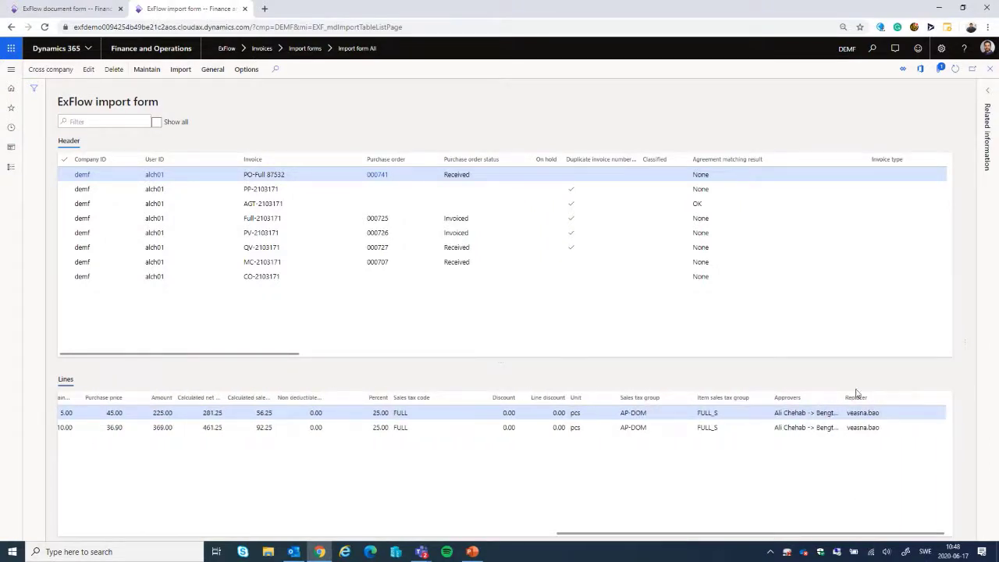
drag(840, 396, 924, 404)
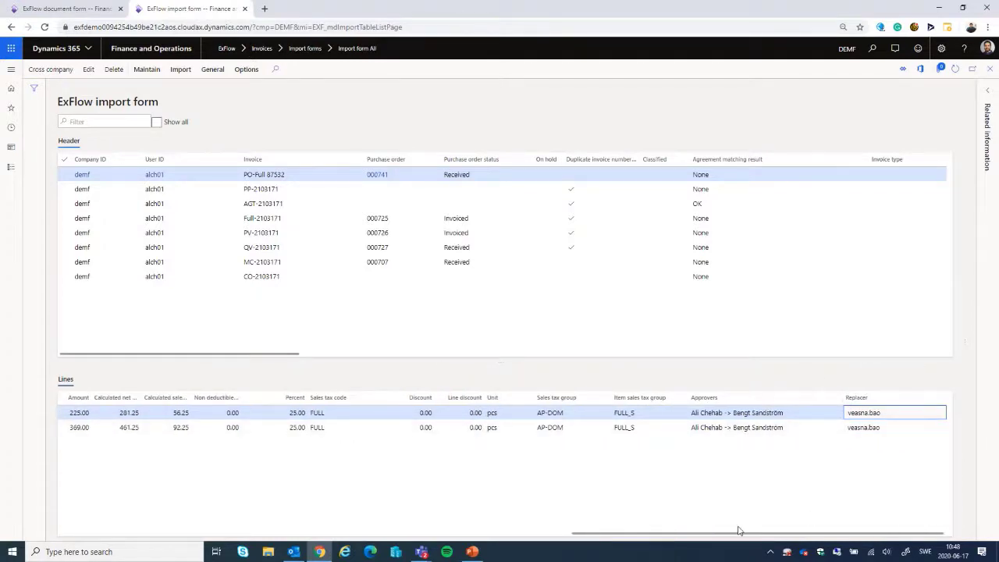
drag(731, 535, 220, 535)
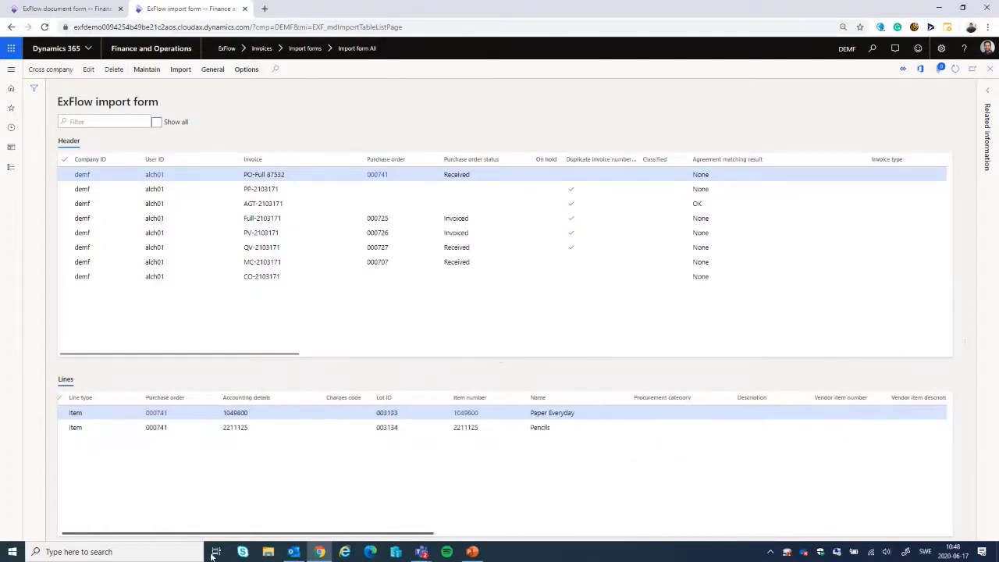
Step: Open invoice PO-Full 87532 for editing and check the match result, quantities and prices on its lines
click(88, 69)
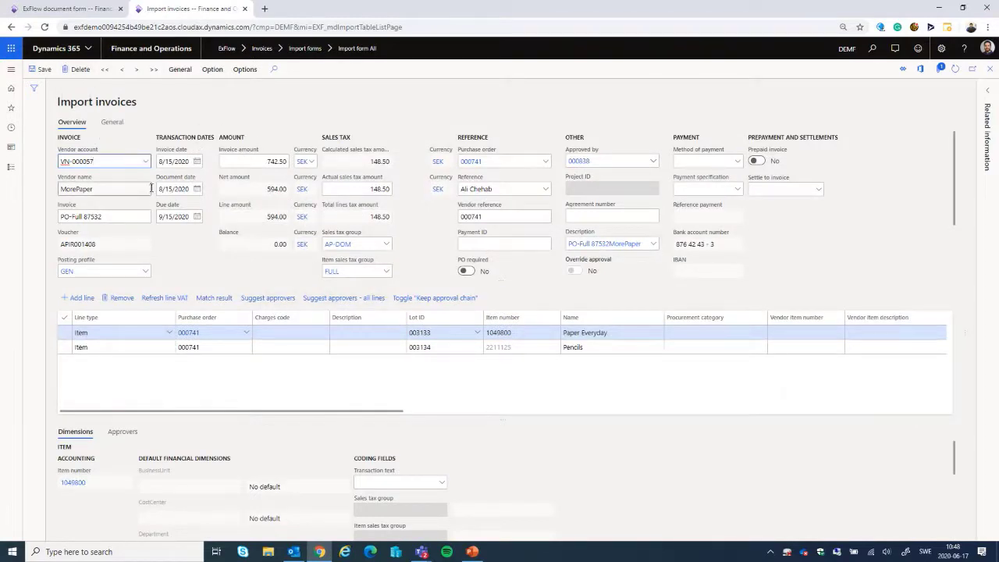
drag(274, 411, 223, 404)
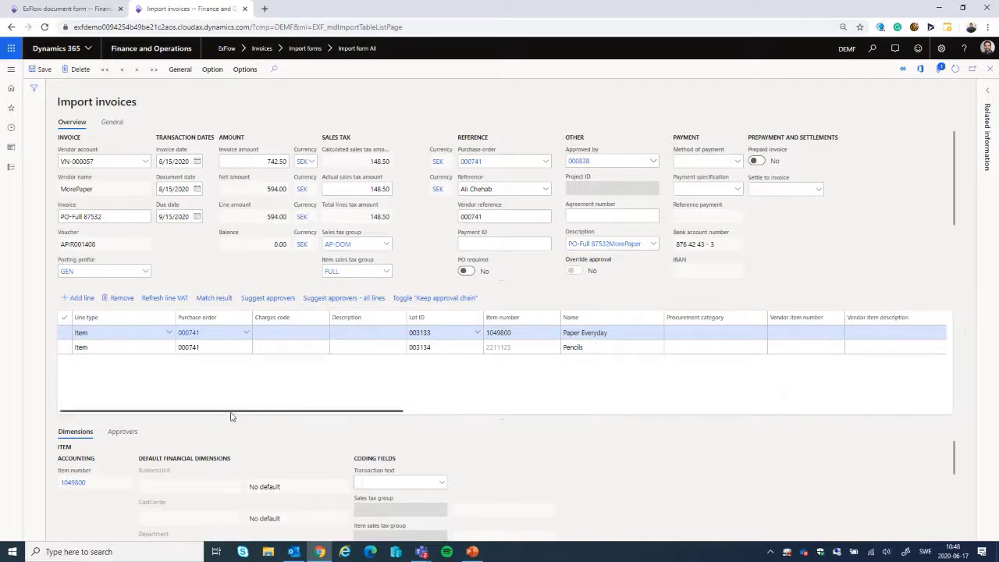
drag(258, 412, 420, 414)
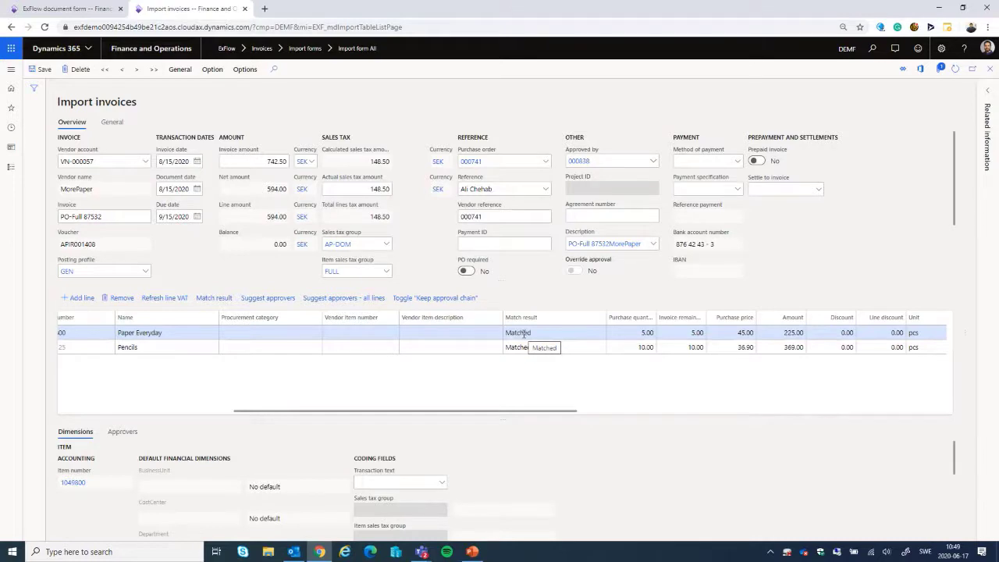
drag(500, 411, 232, 420)
Step: Copy the invoice number PO-Full 87532 from the import invoice and post the invoice
drag(114, 216, 57, 218)
right_click(70, 216)
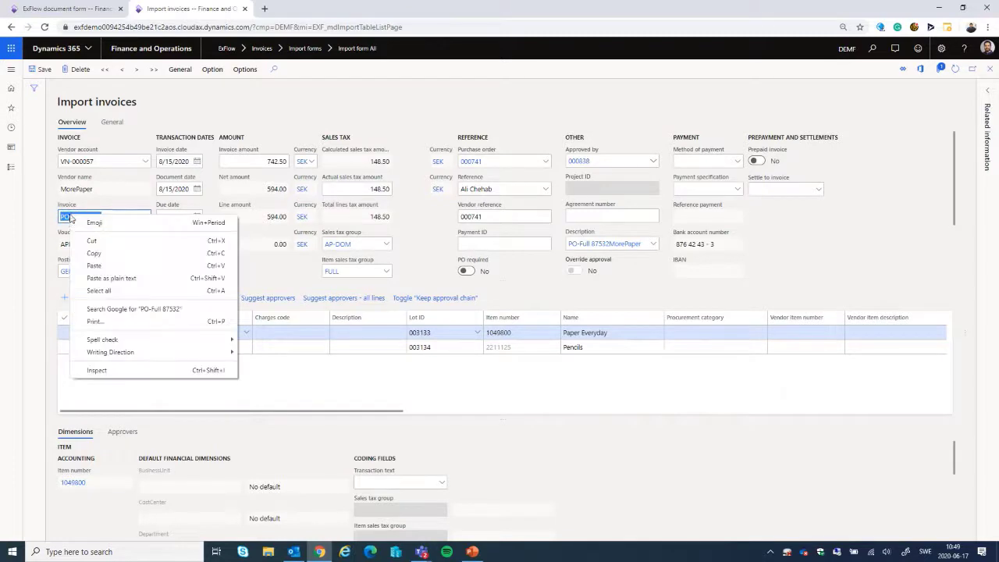
click(92, 258)
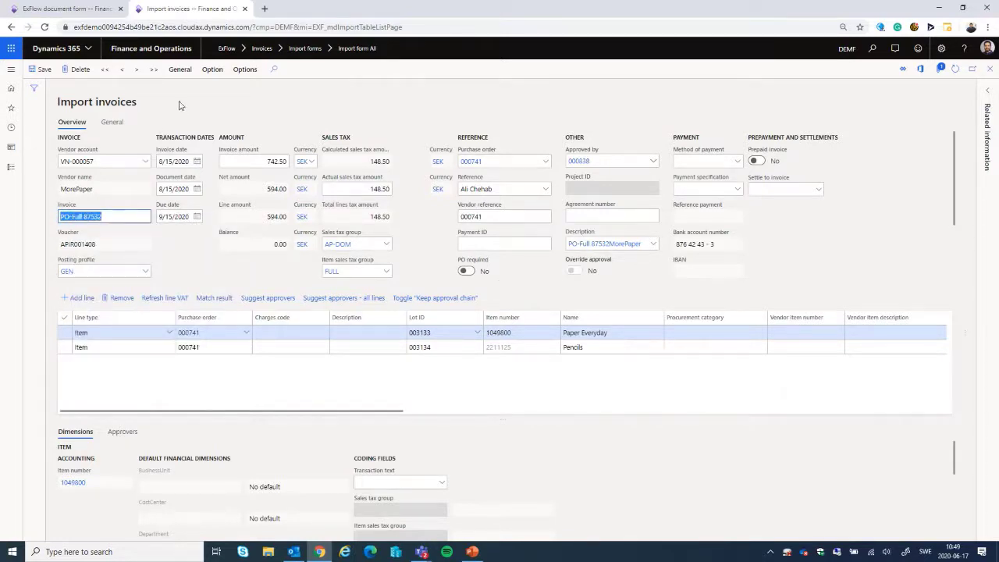
click(180, 70)
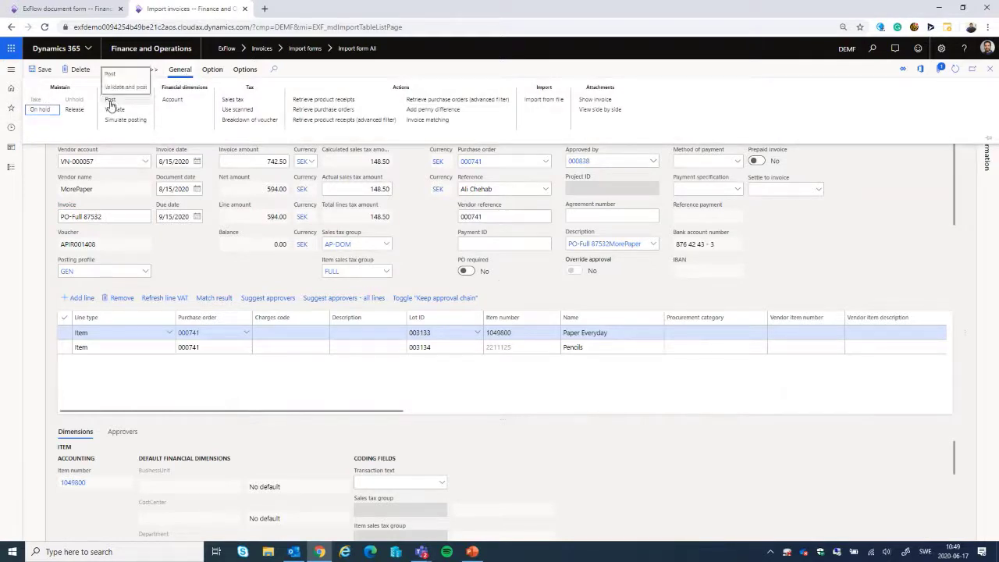
click(111, 101)
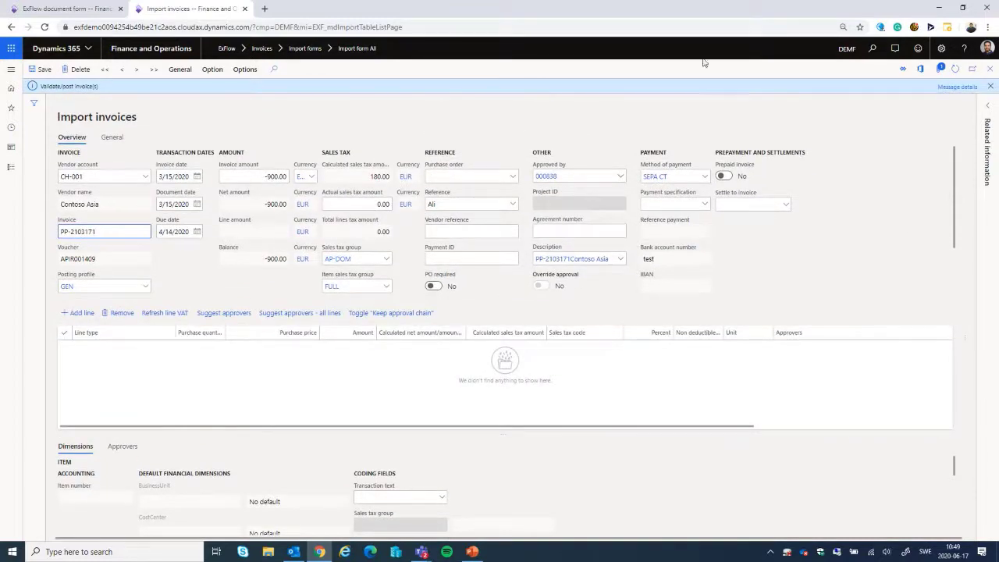
Step: Read the validation and posting message details for the posted invoice, including its approval information, and dismiss the notification
click(957, 87)
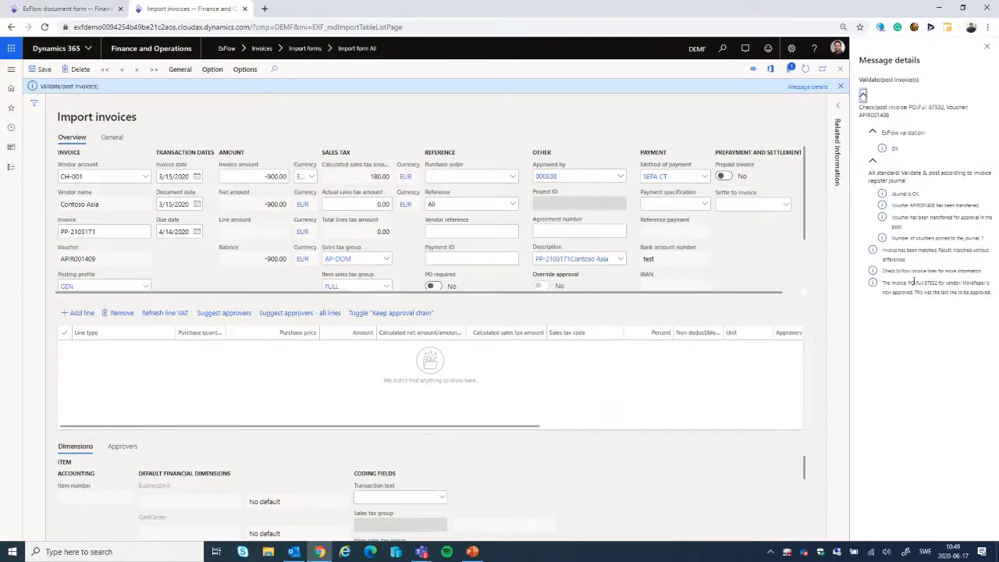
drag(918, 290, 993, 299)
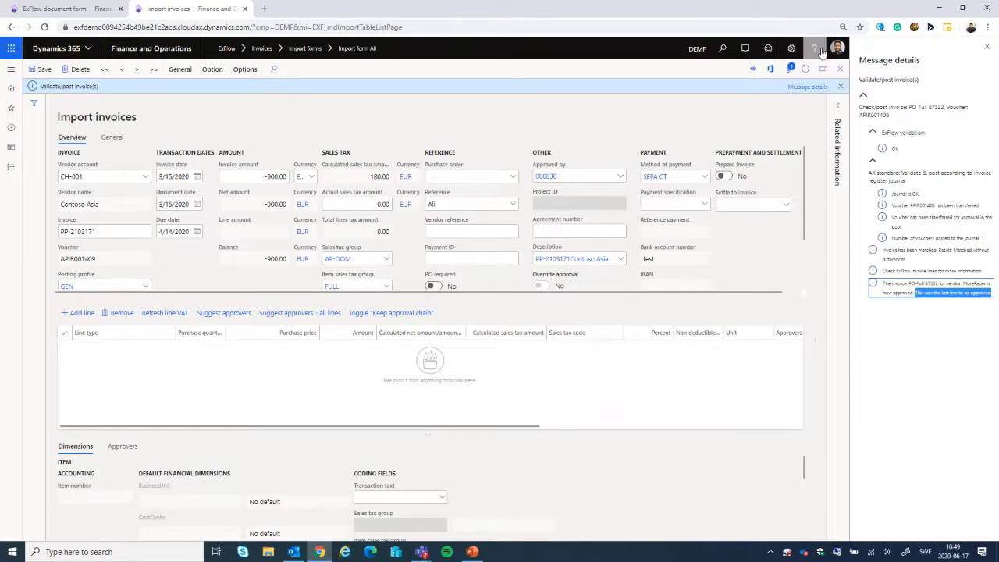
click(986, 49)
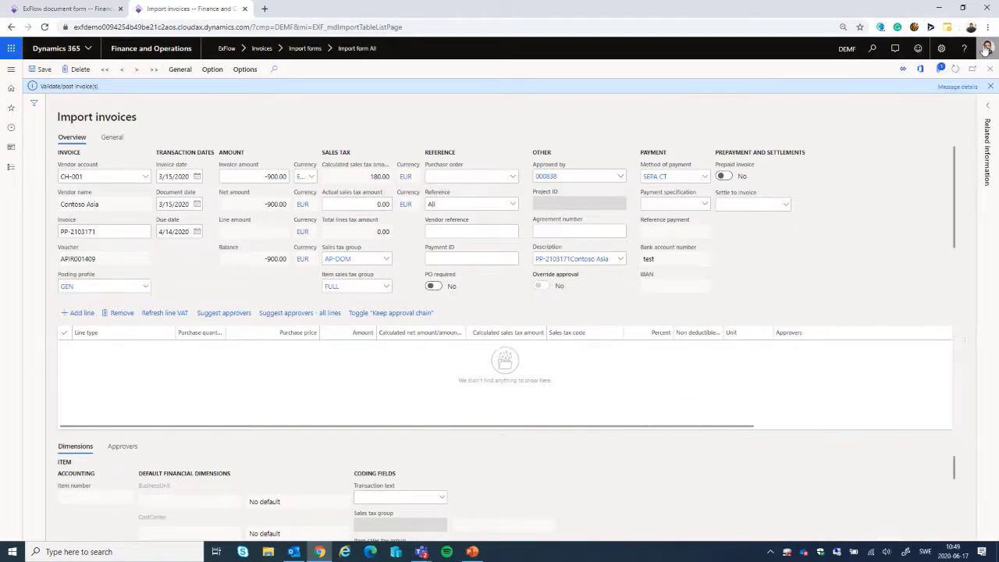
click(990, 88)
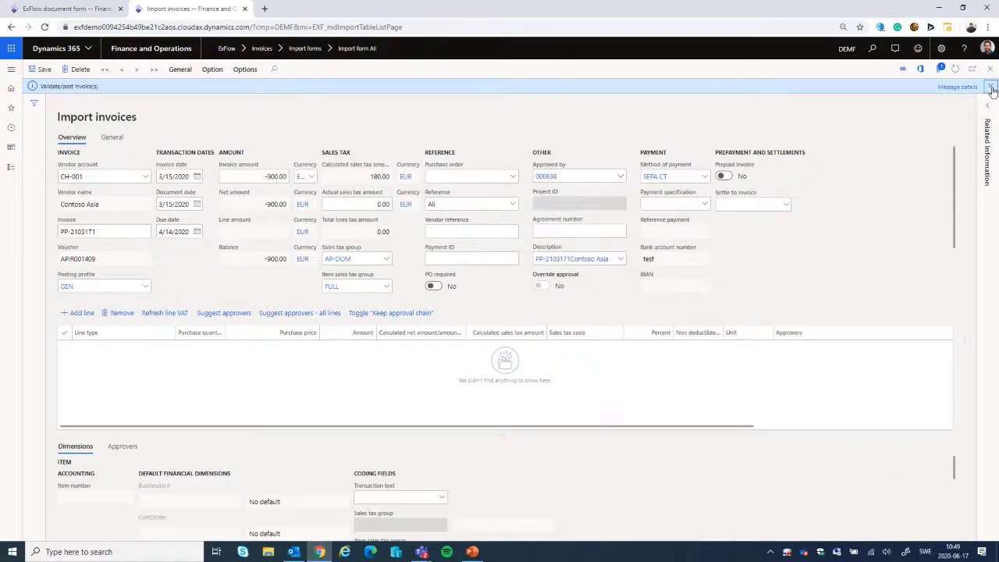
Step: Open Document form All under the ExFlow invoices
click(12, 71)
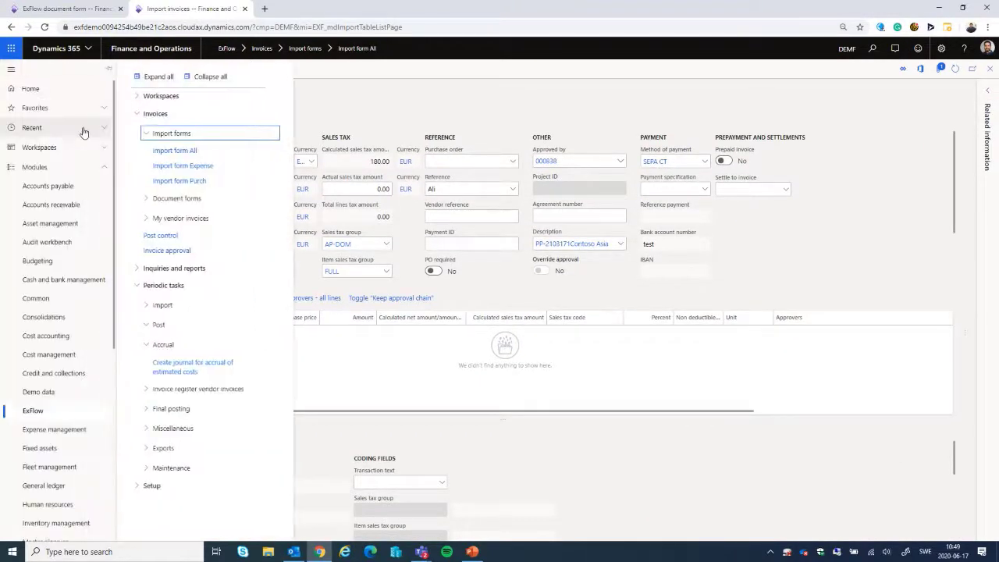
click(176, 199)
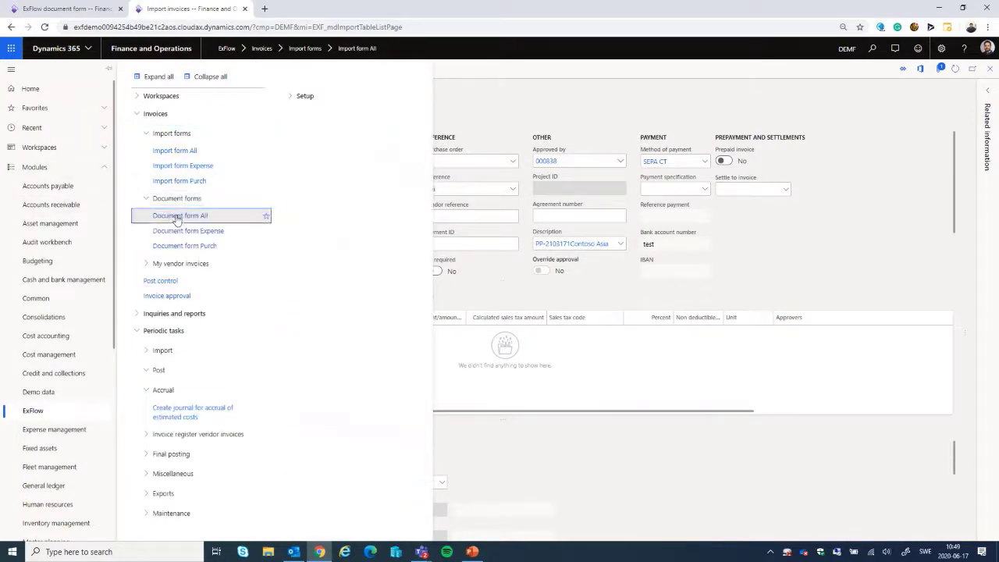
click(177, 218)
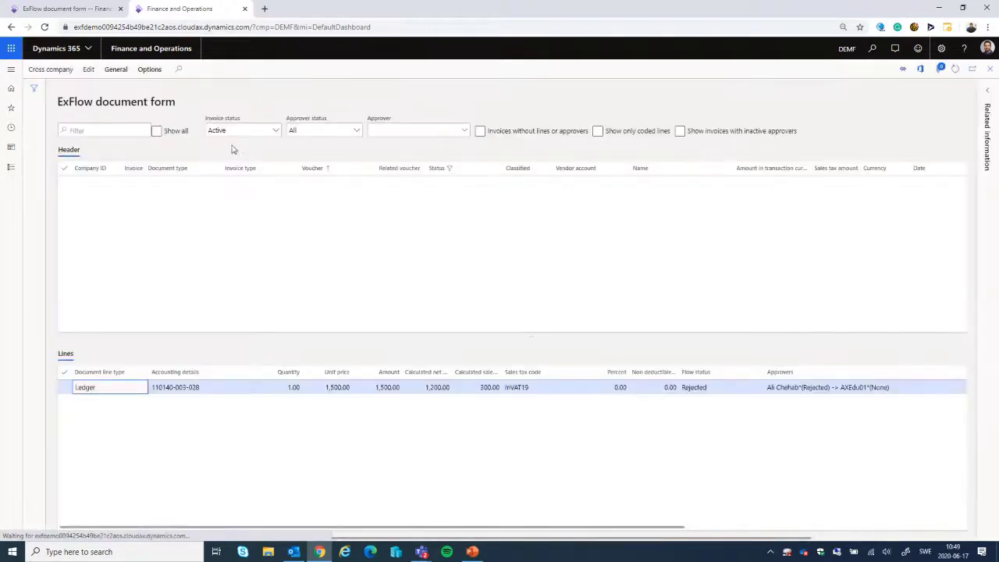
Step: Filter the documents to invoice status Approved and the copied invoice number PO-Full 87532
click(276, 131)
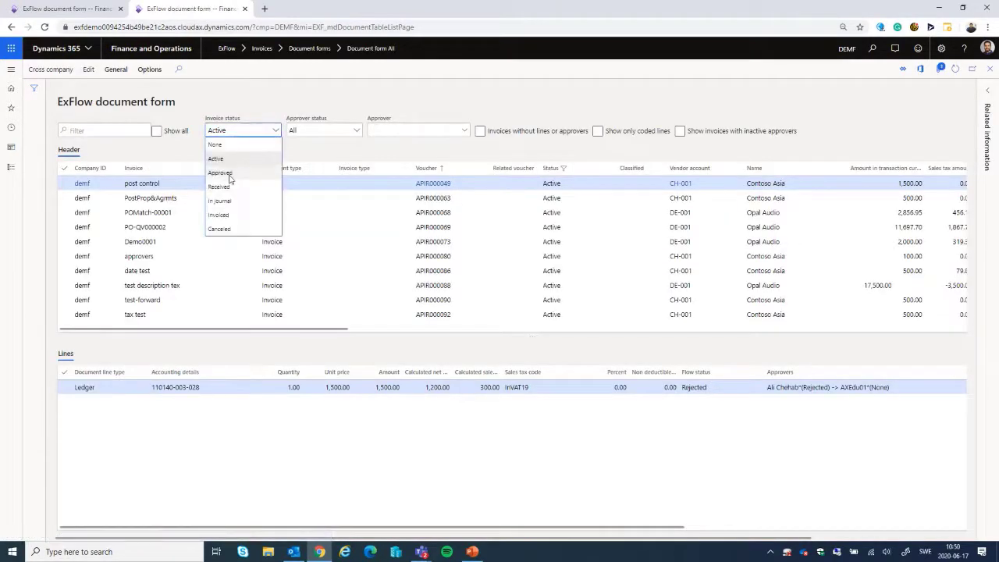
click(263, 182)
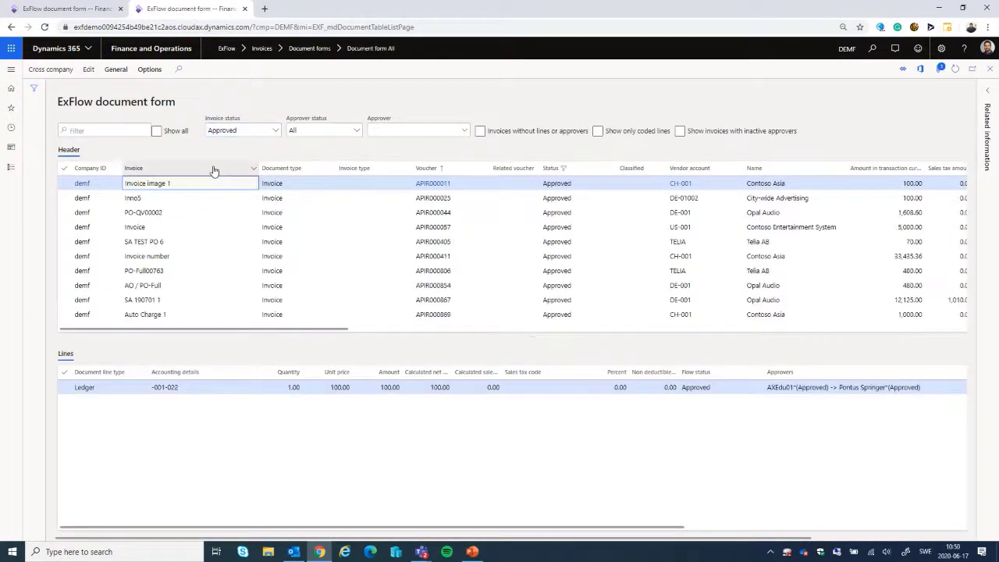
click(215, 171)
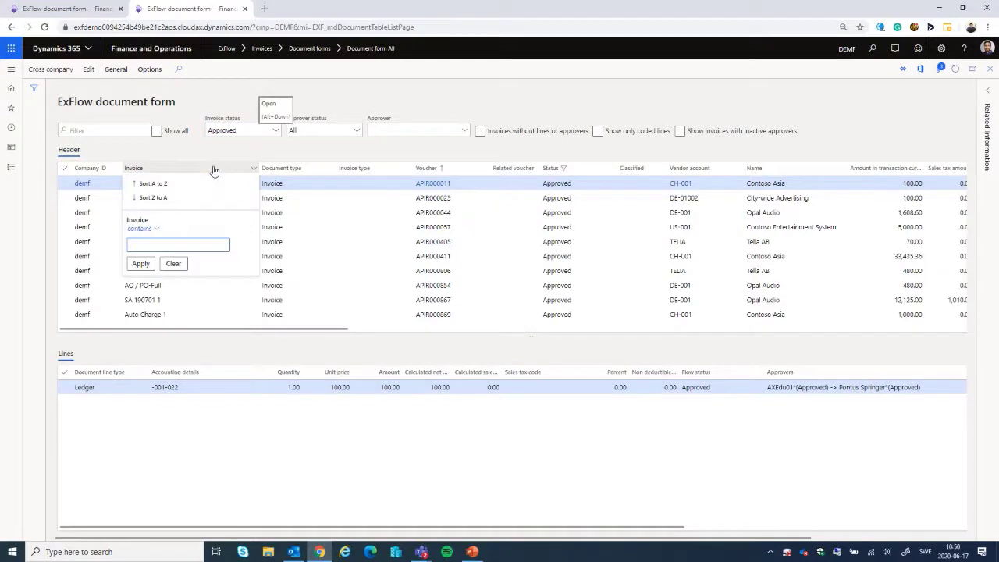
key(ctrl+v)
key(Return)
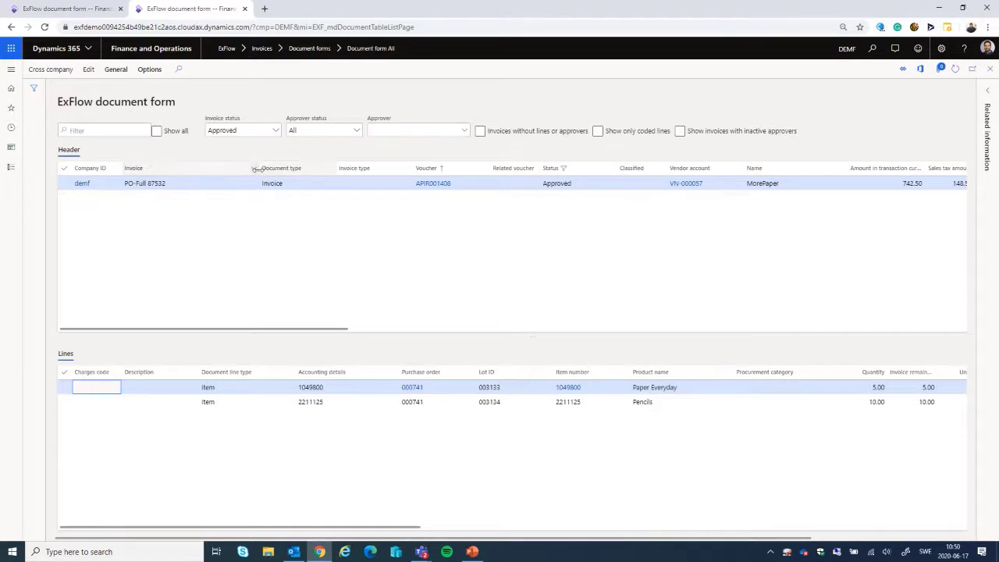
Step: Open the approved document PO-Full 87532, proceed to its pending vendor invoice and post that invoice
click(92, 71)
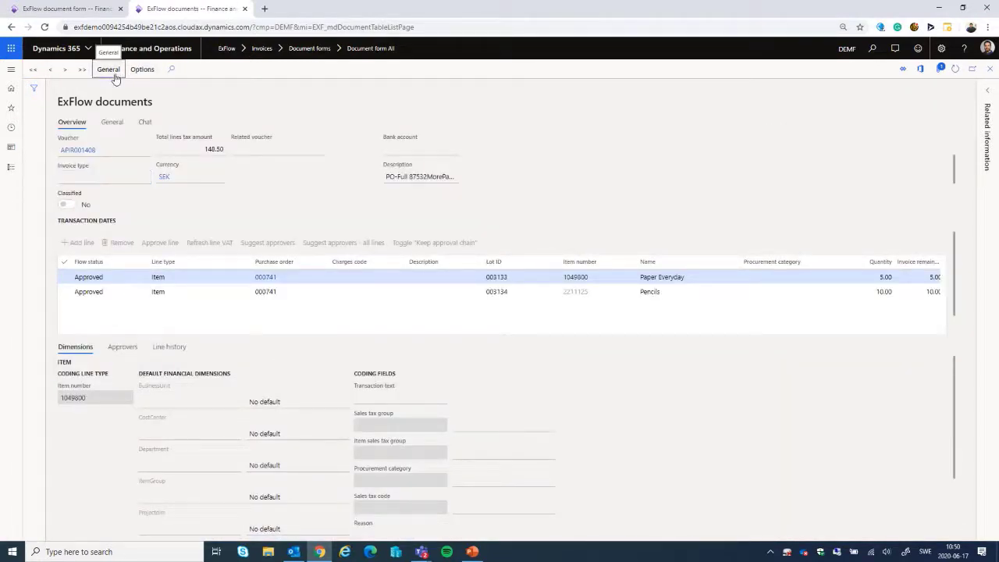
click(110, 71)
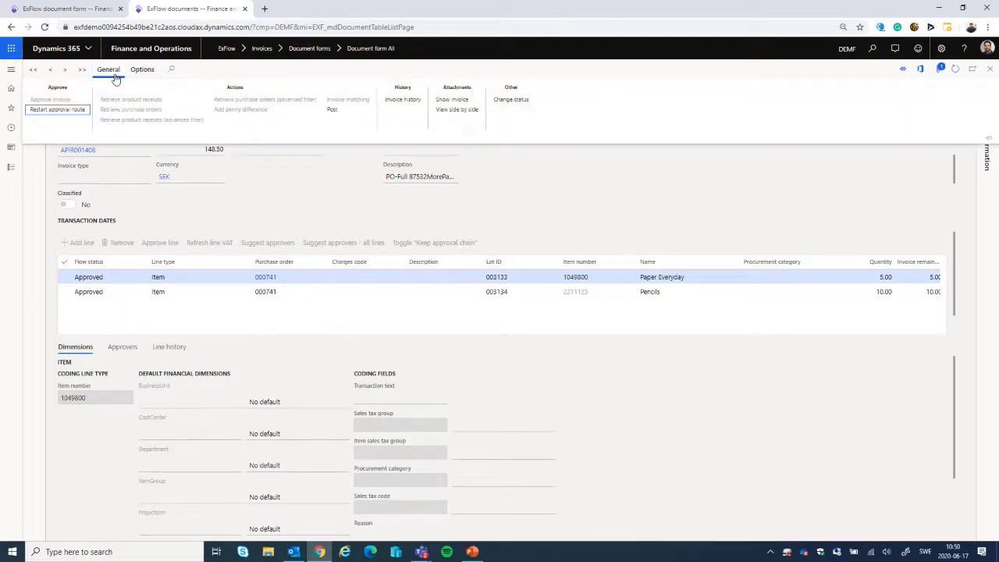
click(332, 112)
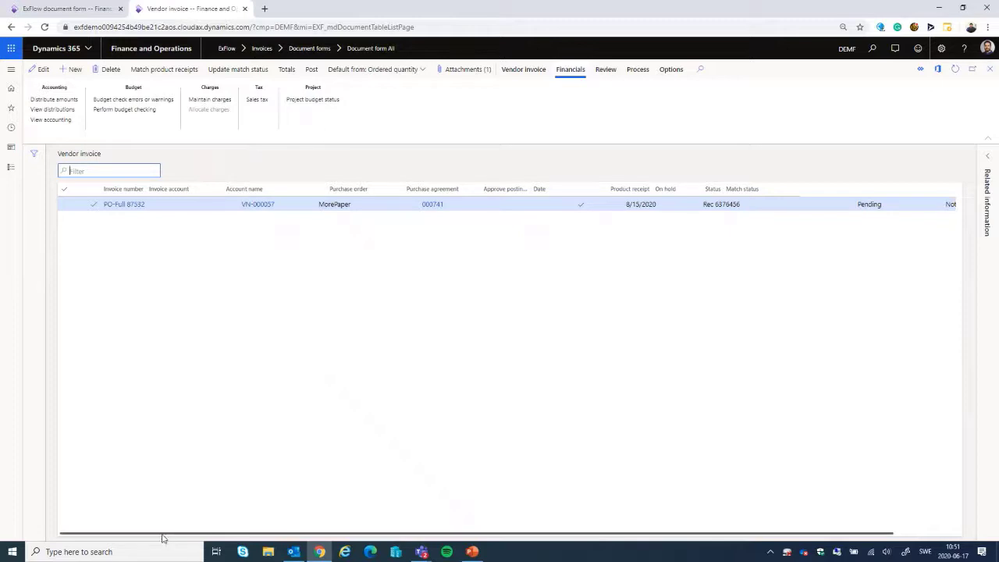
drag(162, 536, 123, 540)
click(311, 69)
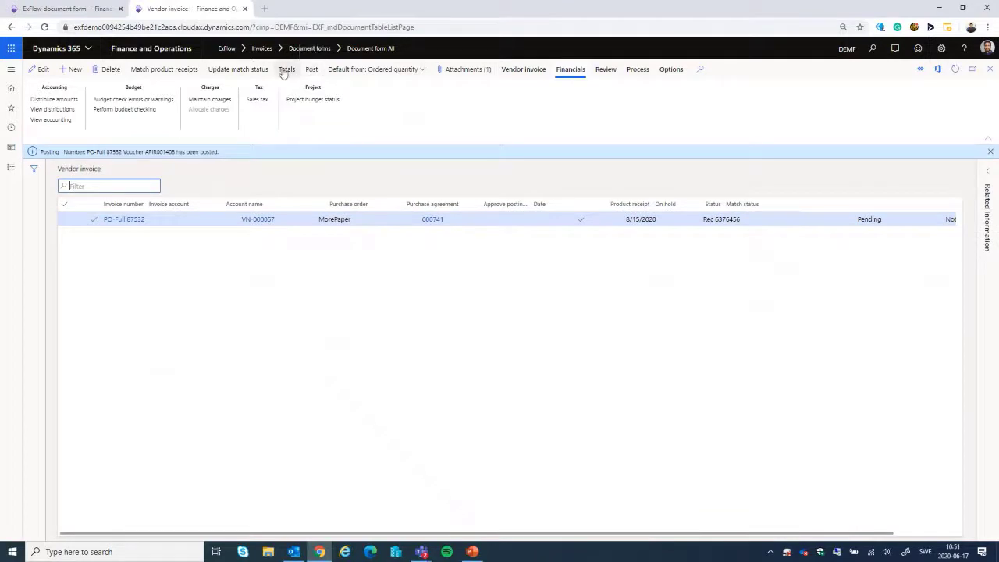
Step: Open the purchase order linked to the posted vendor invoice and display its invoice journal
click(440, 220)
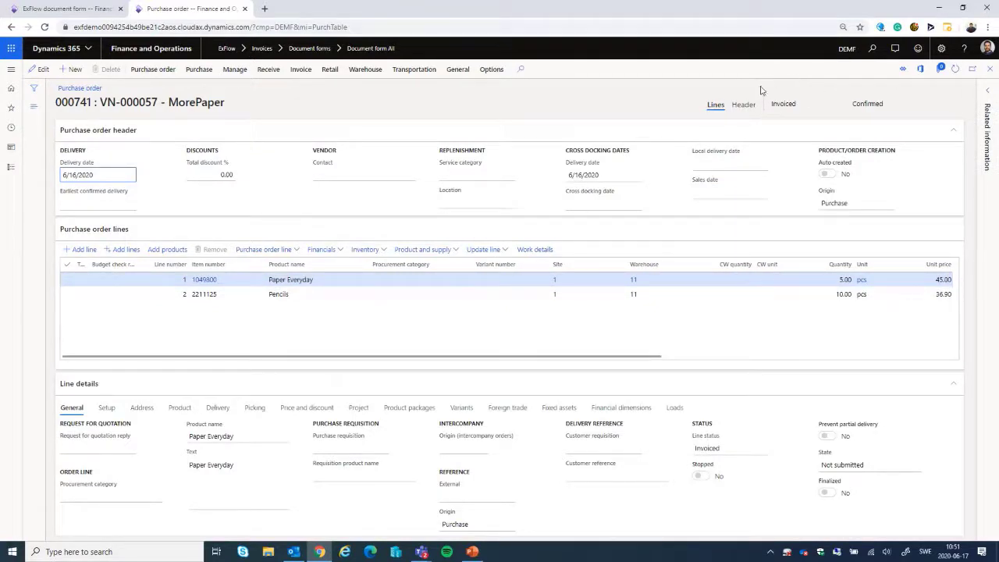
click(301, 73)
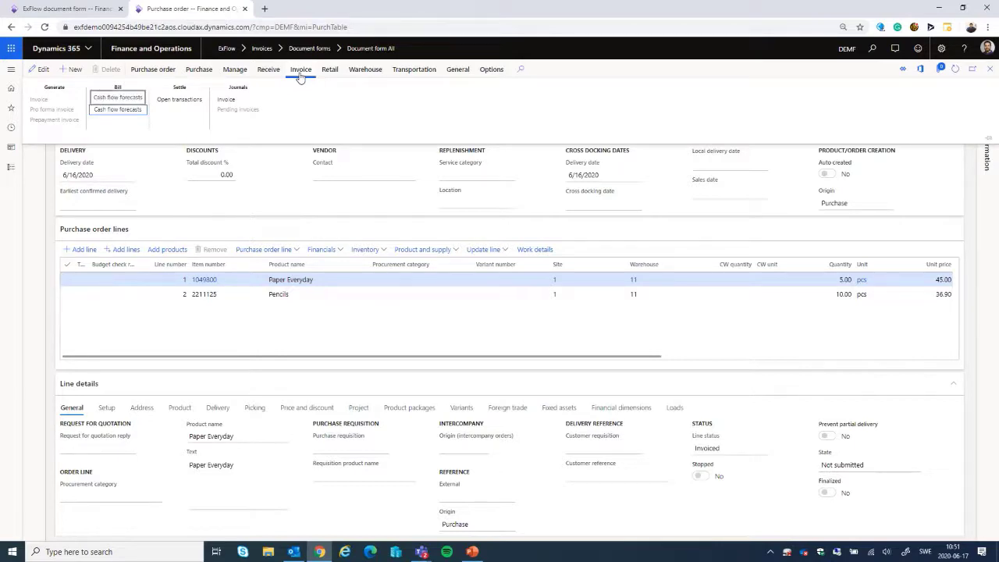
click(229, 105)
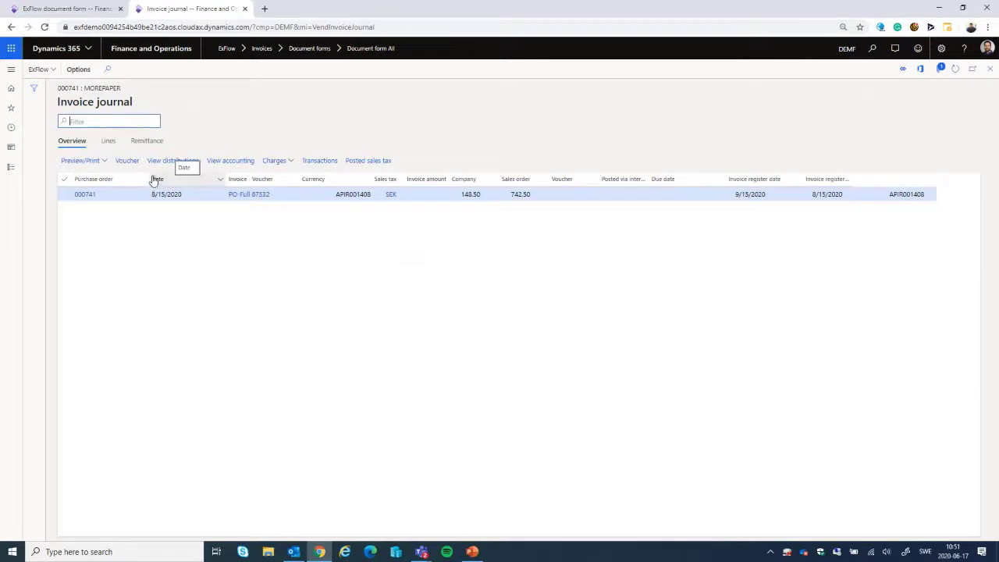
Step: View the invoice image for PO-Full 87532 from the invoice journal, look through the page and close it
click(55, 72)
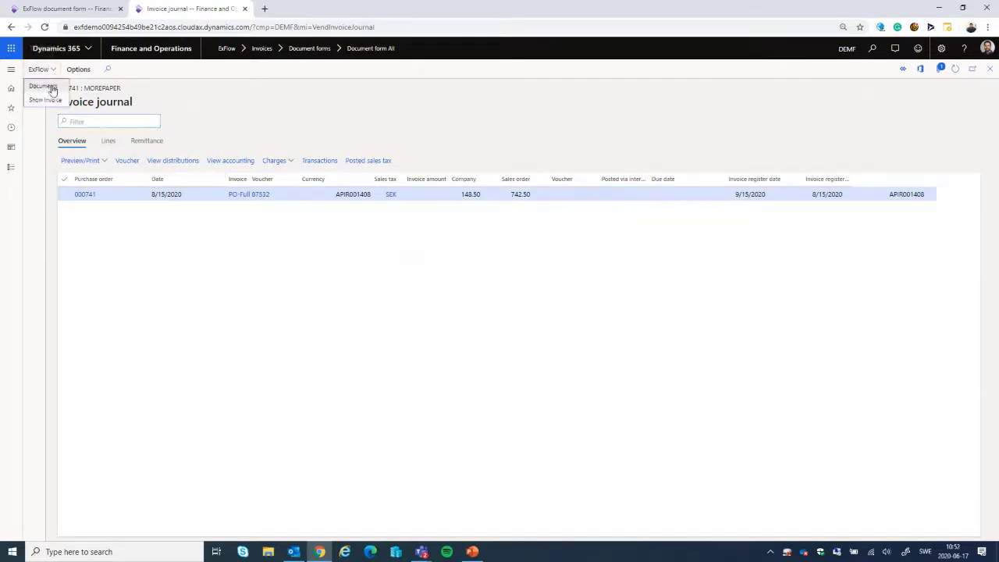
click(46, 101)
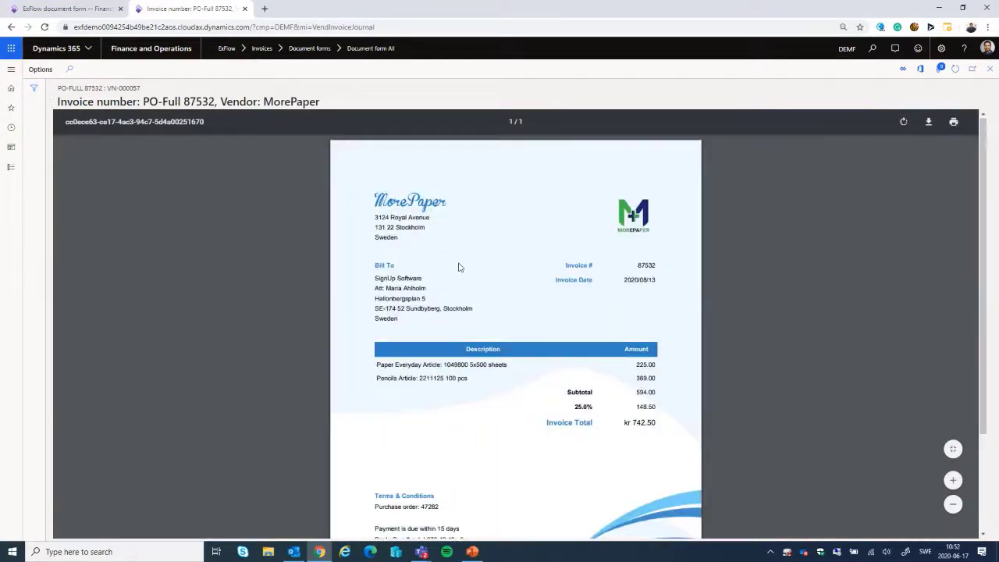
scroll(460, 267, down, 2)
scroll(507, 257, up, 2)
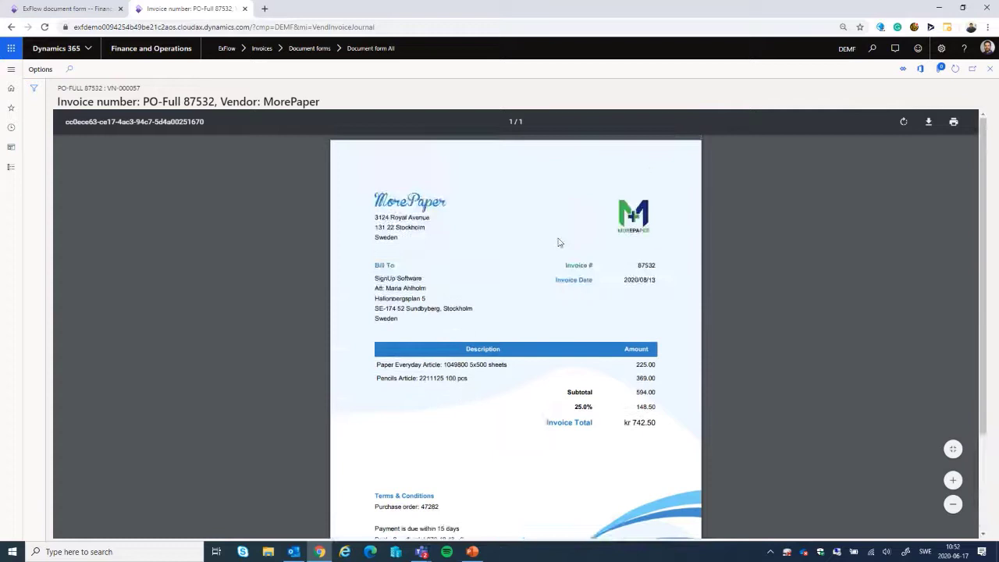
click(991, 70)
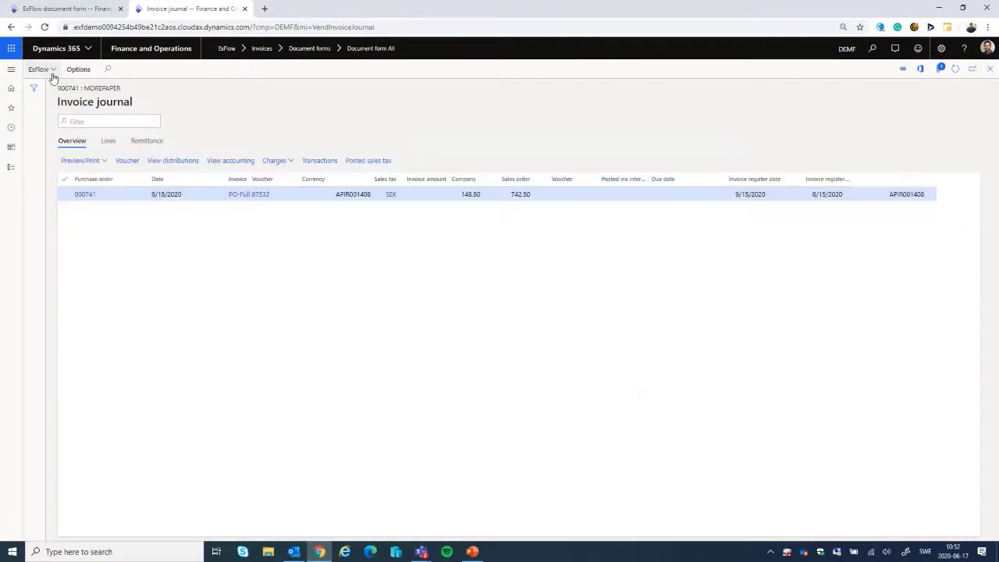
Step: Open the related ExFlow document from the invoice journal and examine its status, related voucher and lines
click(39, 68)
click(47, 88)
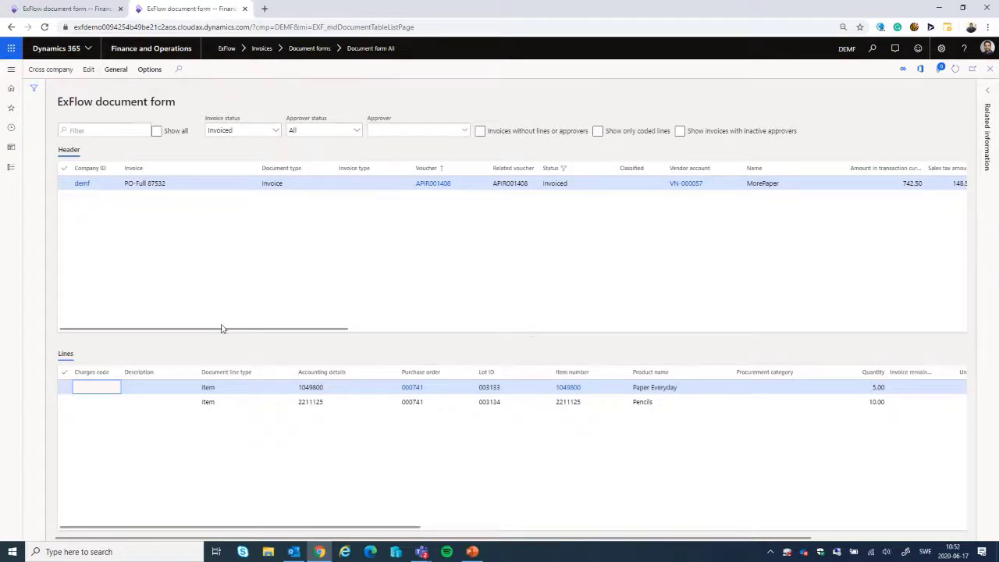
drag(221, 329, 190, 365)
drag(190, 529, 180, 551)
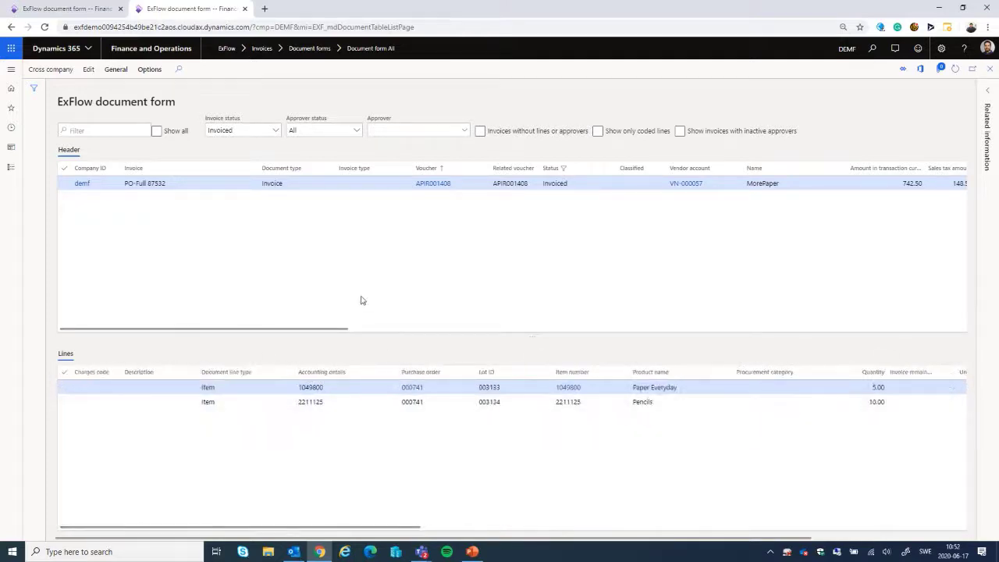